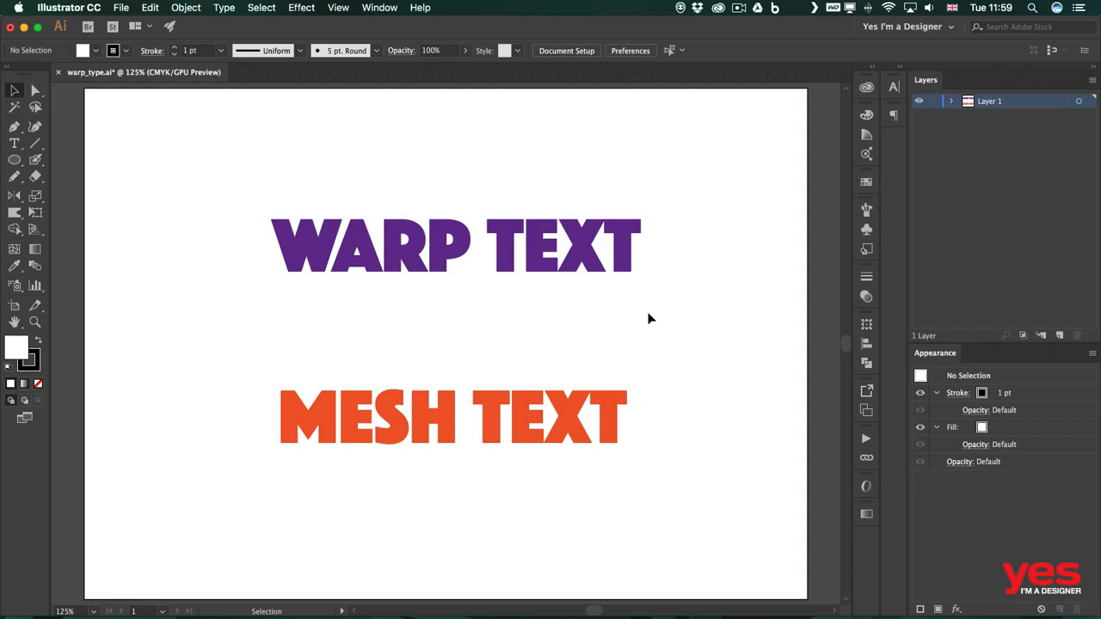
# - Start a Make With Warp envelope on the WARP TEXT lettering, keeping the preview on and the options dialog clear of the text
pyautogui.click(594, 268)
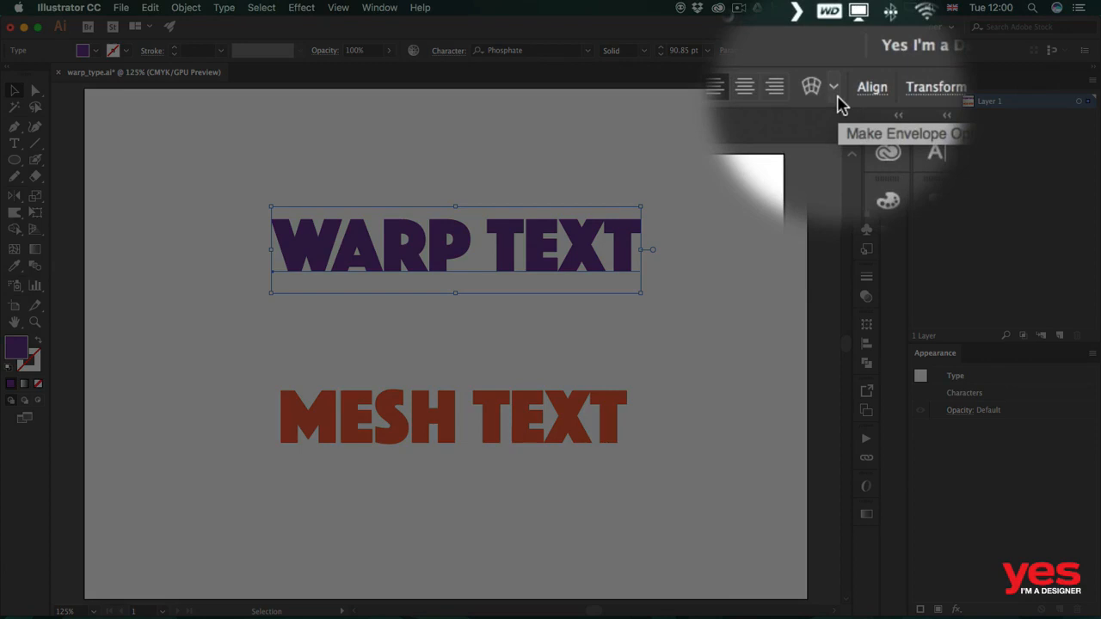
pyautogui.click(836, 93)
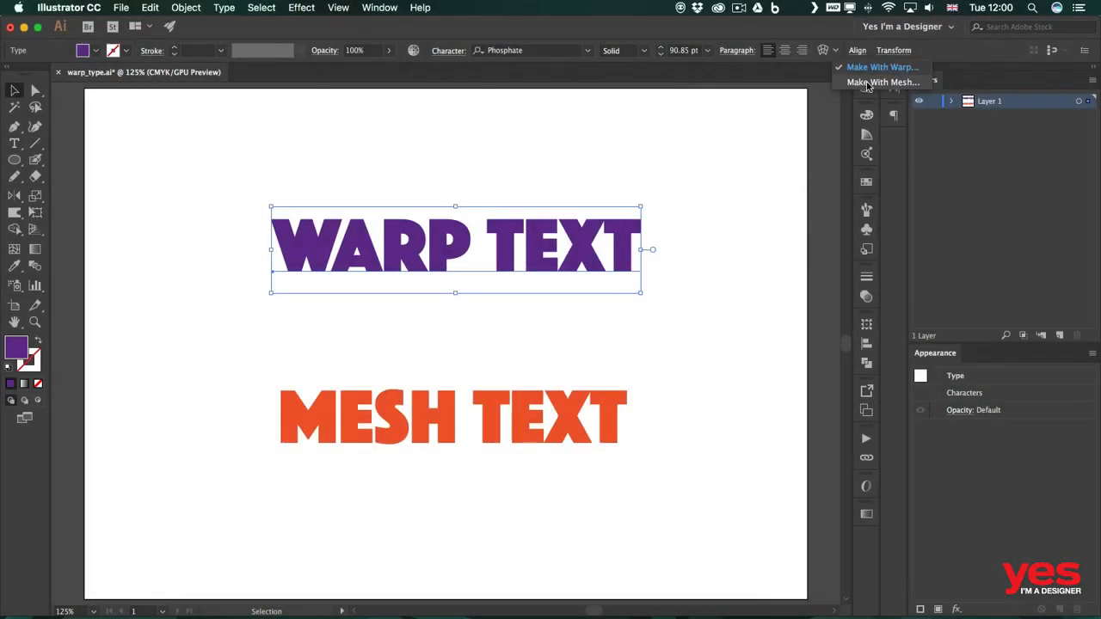
pyautogui.click(831, 41)
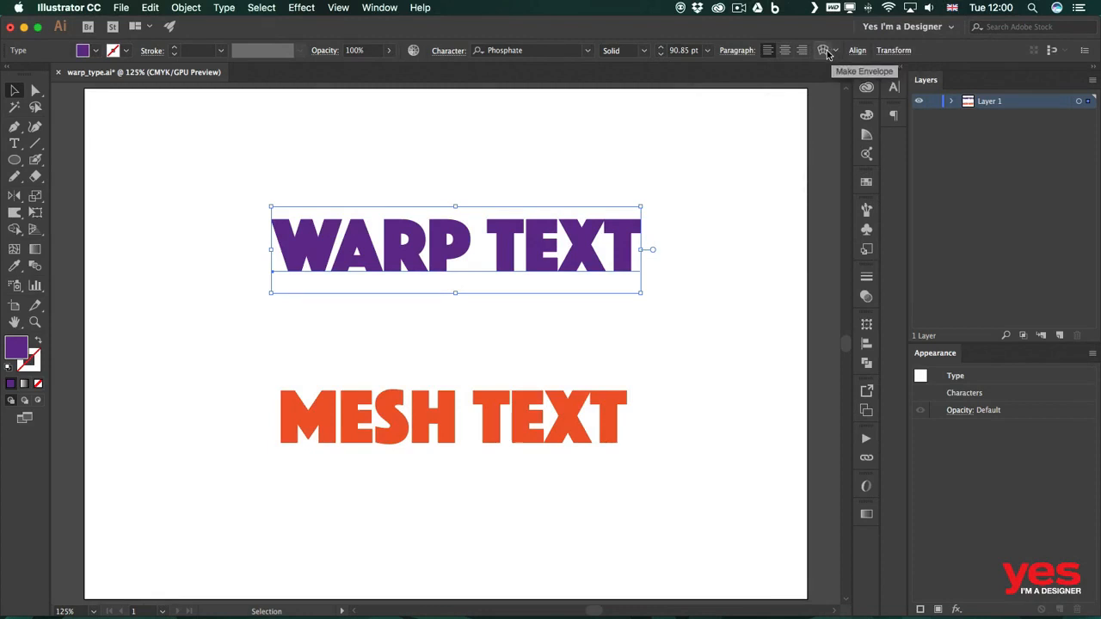
pyautogui.click(825, 52)
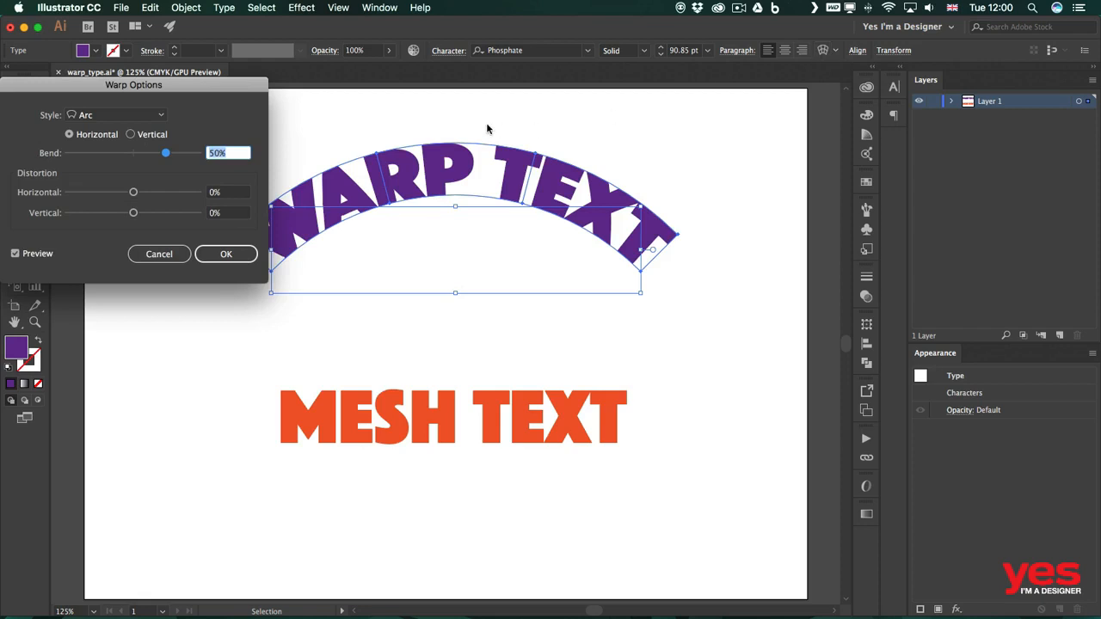
pyautogui.moveTo(182, 91); pyautogui.dragTo(771, 110)
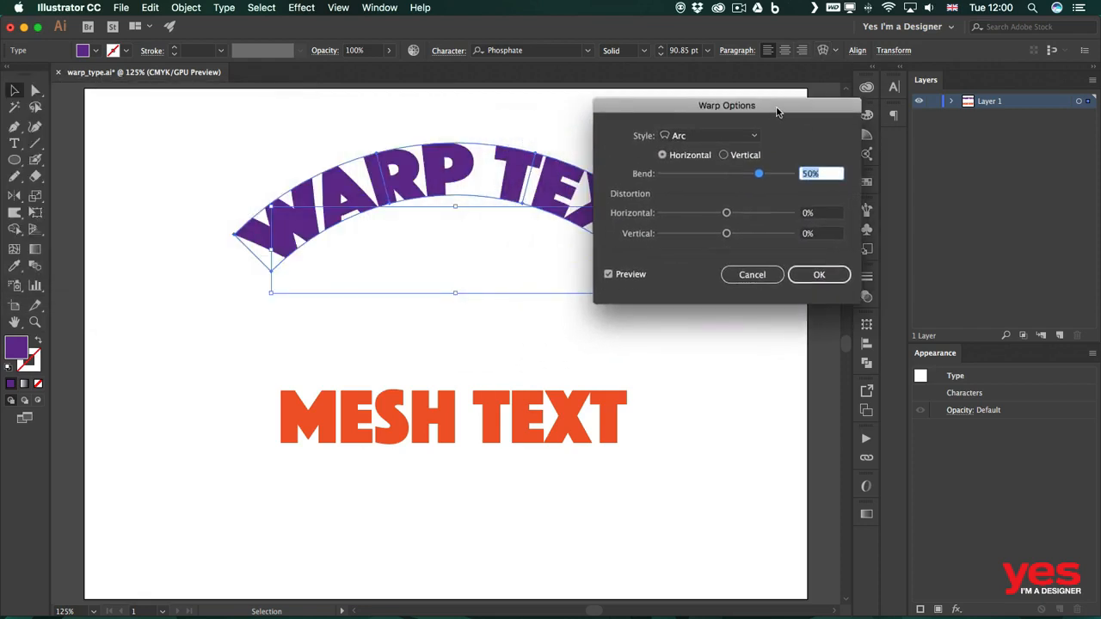
pyautogui.moveTo(764, 108); pyautogui.dragTo(865, 96)
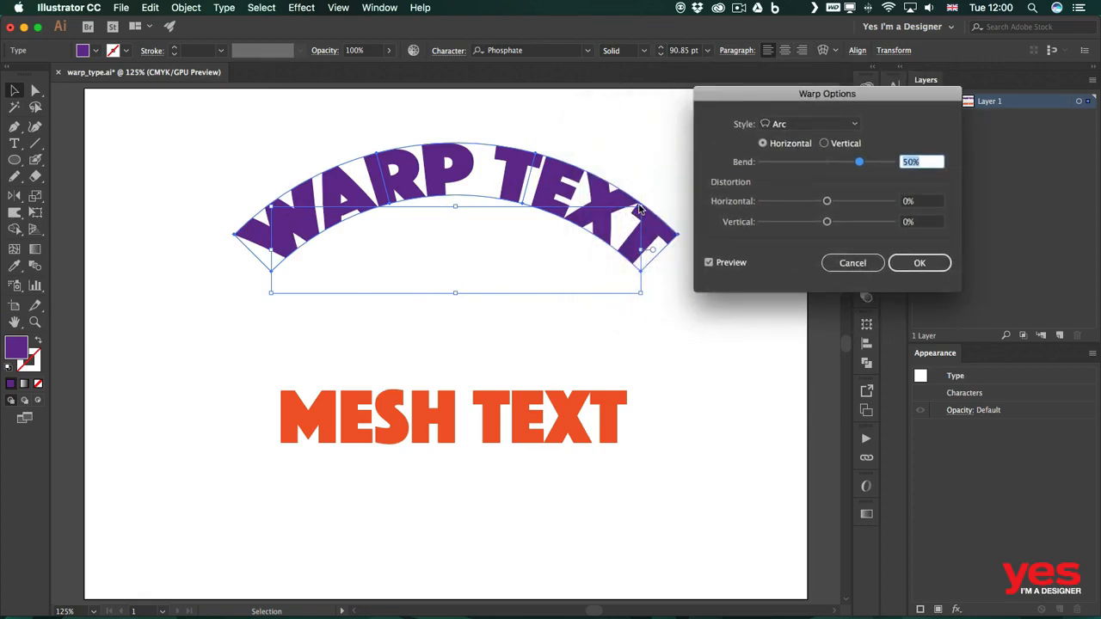
pyautogui.click(710, 263)
pyautogui.click(709, 263)
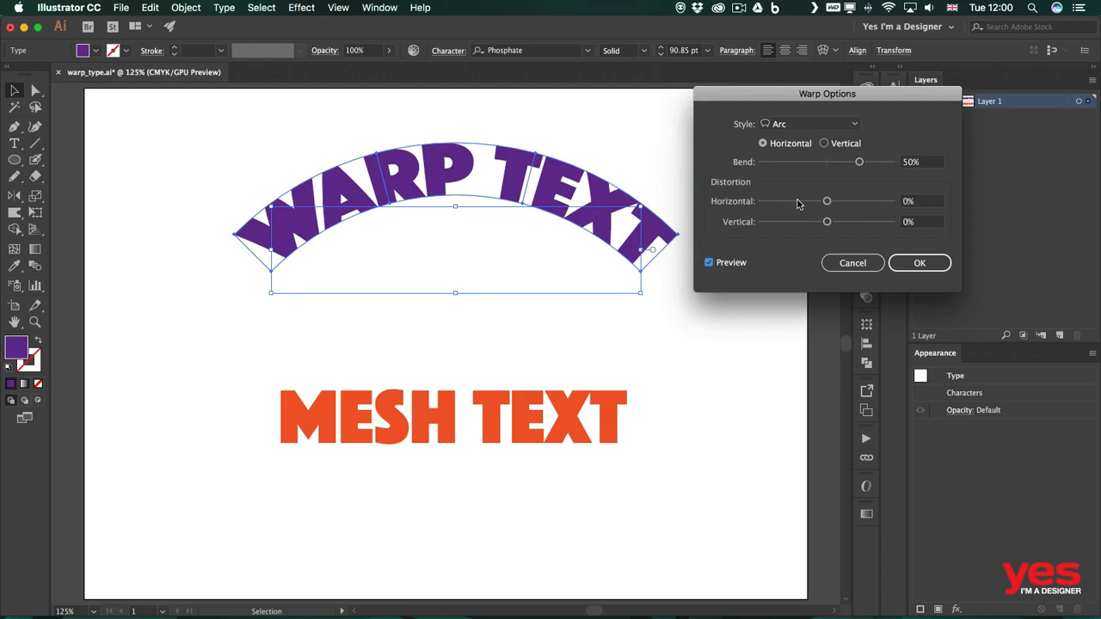
# - Try an Arc warp with a -16% bend, followed by the Arc Lower style with a -5% bend
pyautogui.moveTo(854, 166); pyautogui.dragTo(817, 164)
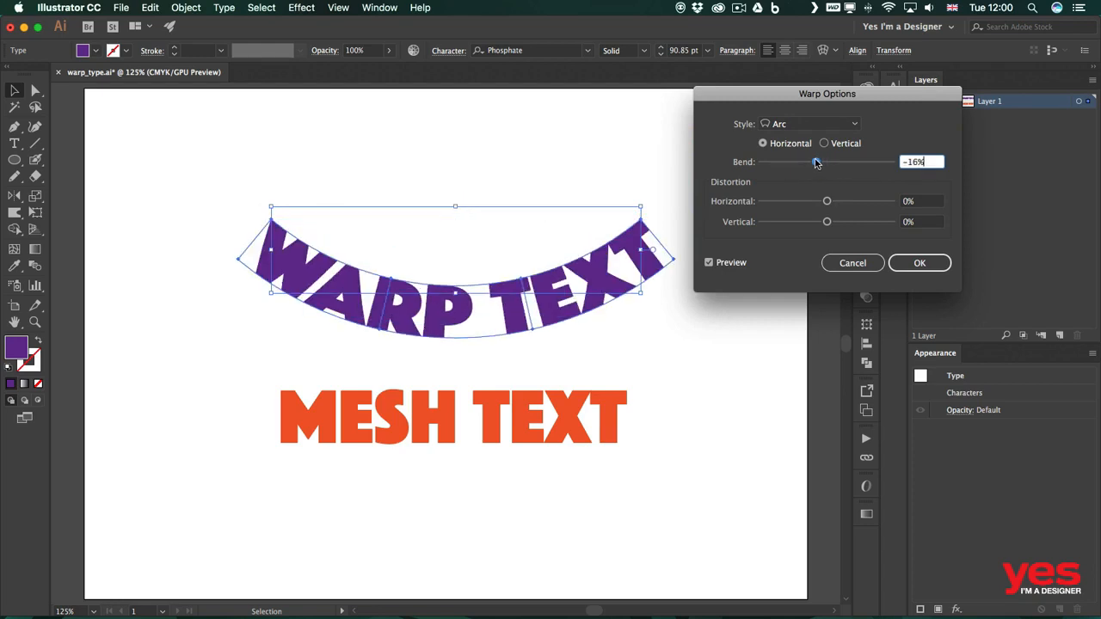
pyautogui.click(782, 125)
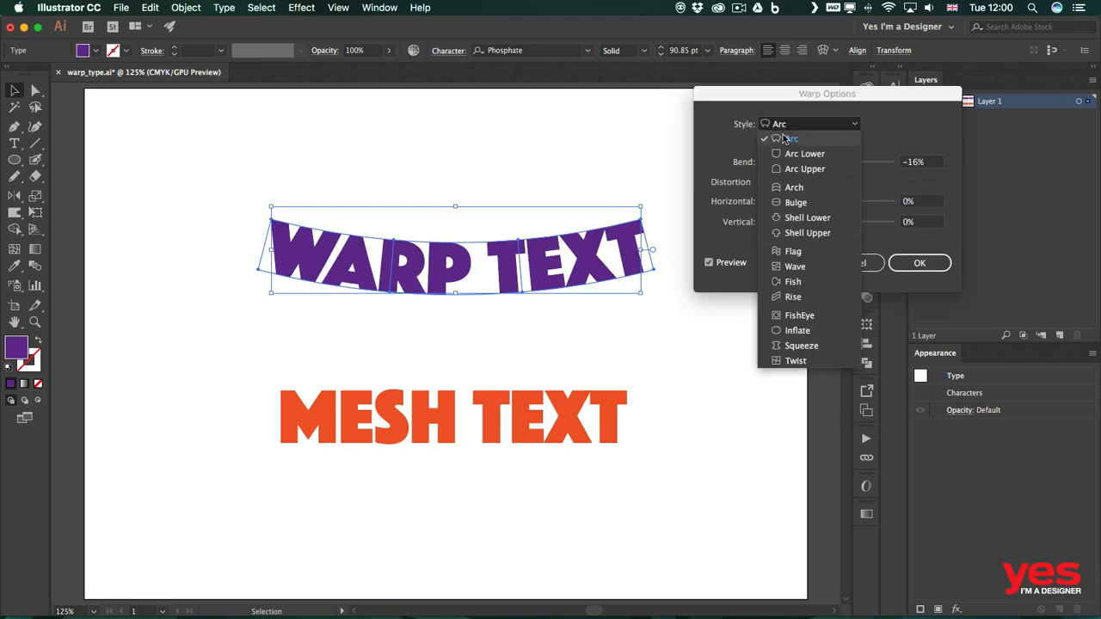
pyautogui.click(790, 154)
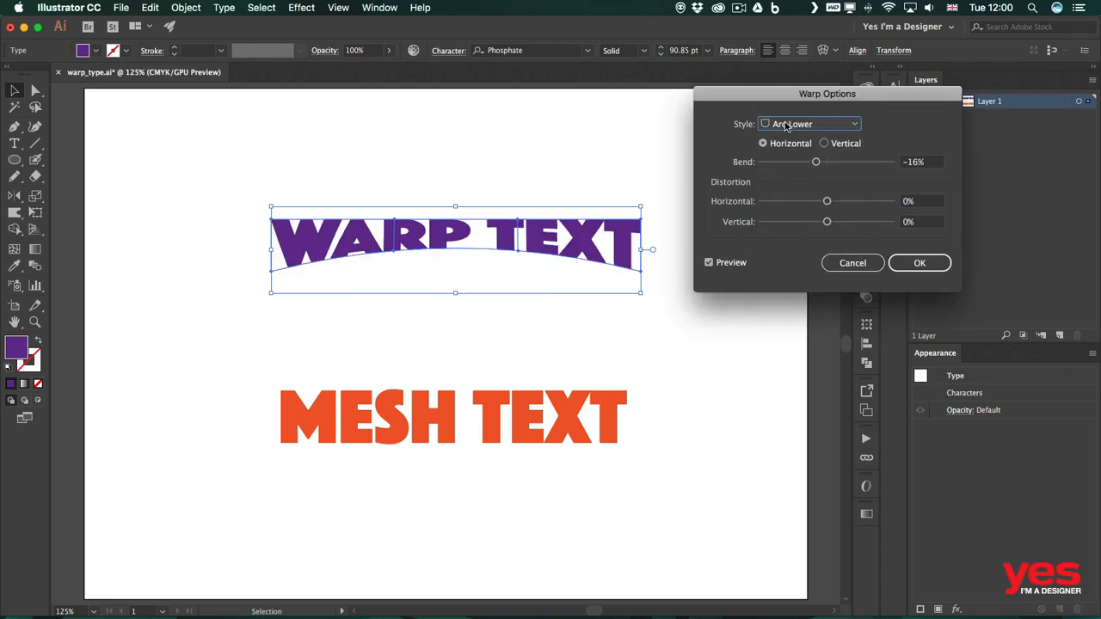
pyautogui.moveTo(816, 161)
pyautogui.mouseDown()
pyautogui.moveTo(846, 163)
pyautogui.moveTo(811, 164)
pyautogui.moveTo(823, 163)
pyautogui.mouseUp()
# - Try the Arc Upper style with a horizontal bend of -8% and with a vertical bend of -54%
pyautogui.click(800, 125)
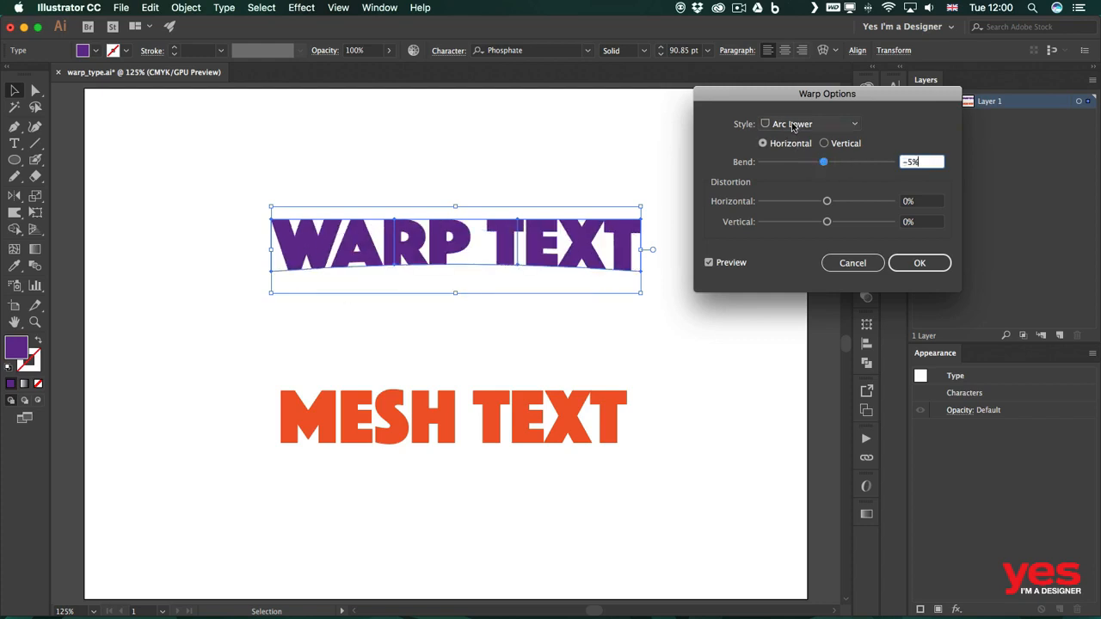
pyautogui.click(806, 171)
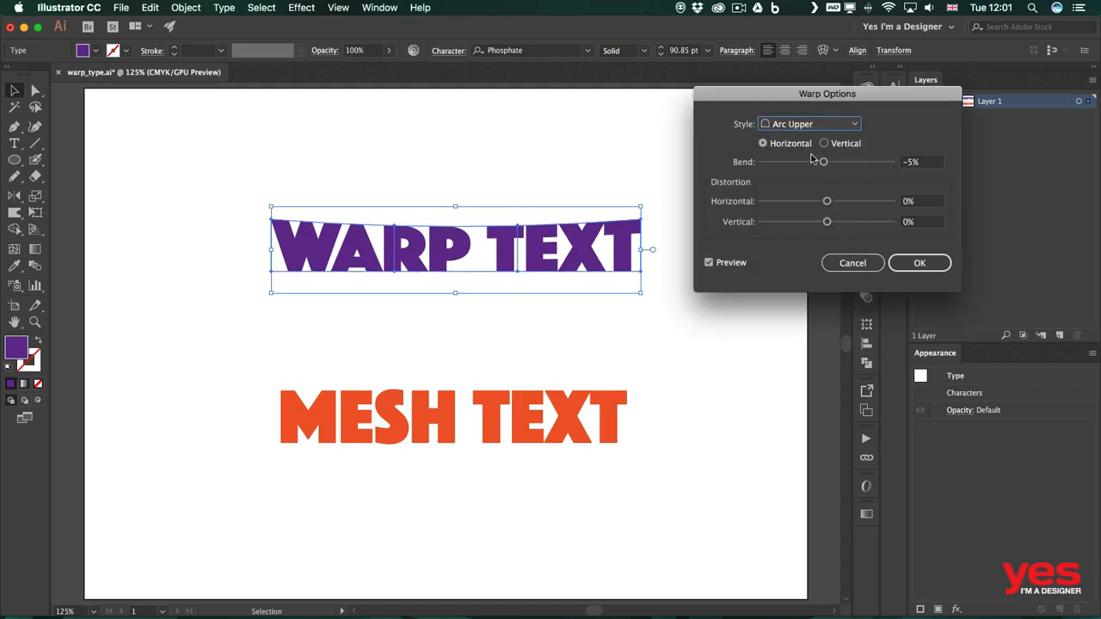
pyautogui.moveTo(821, 163); pyautogui.dragTo(820, 165)
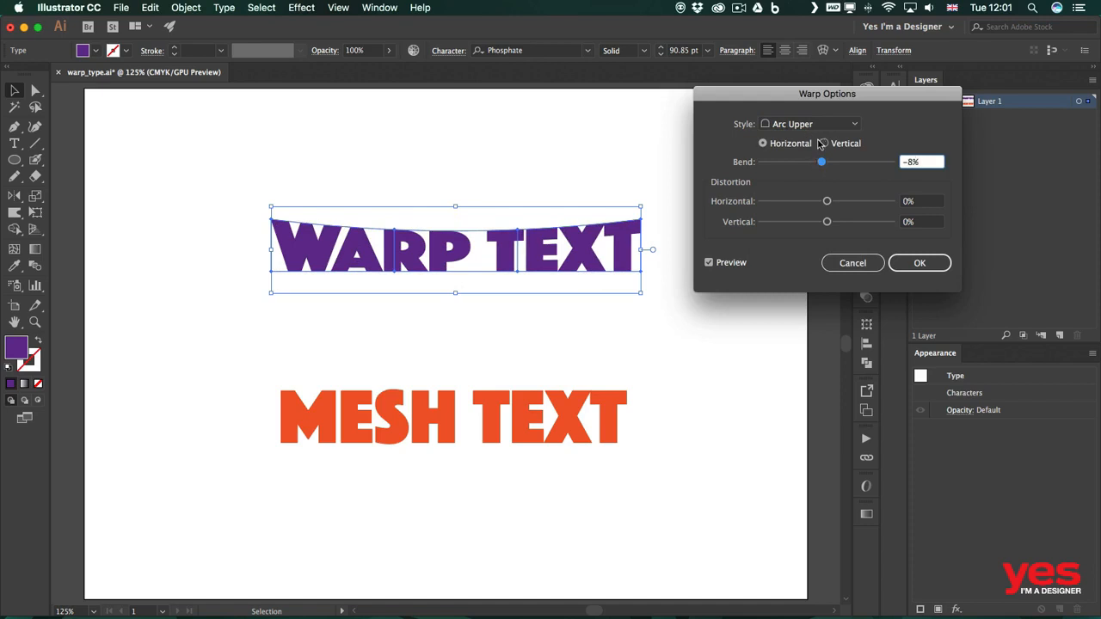
pyautogui.click(822, 144)
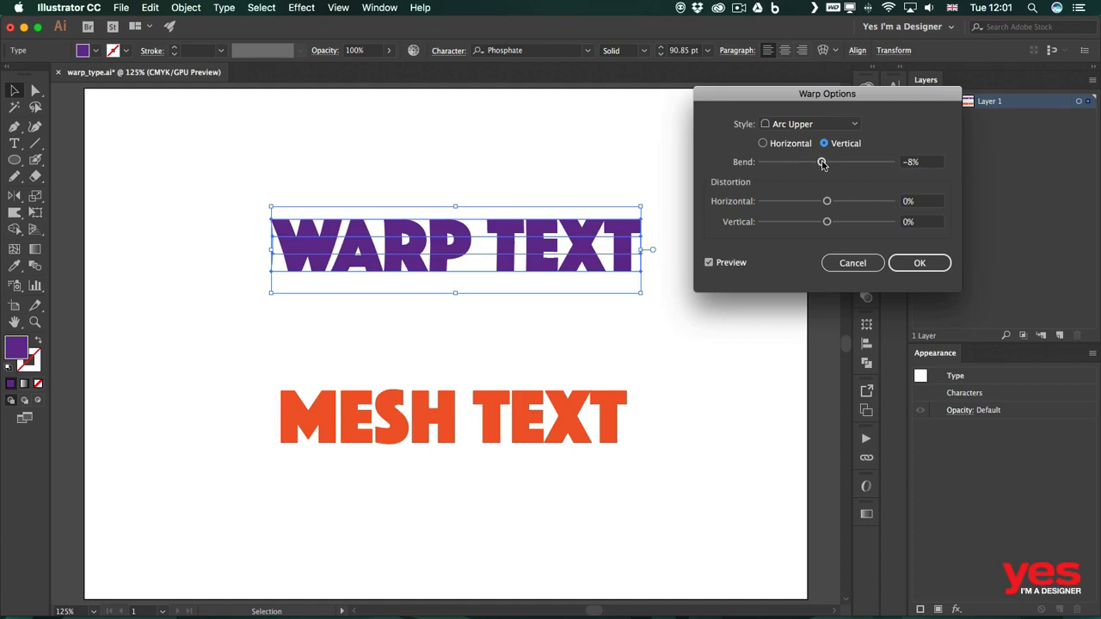
pyautogui.moveTo(822, 161); pyautogui.dragTo(789, 164)
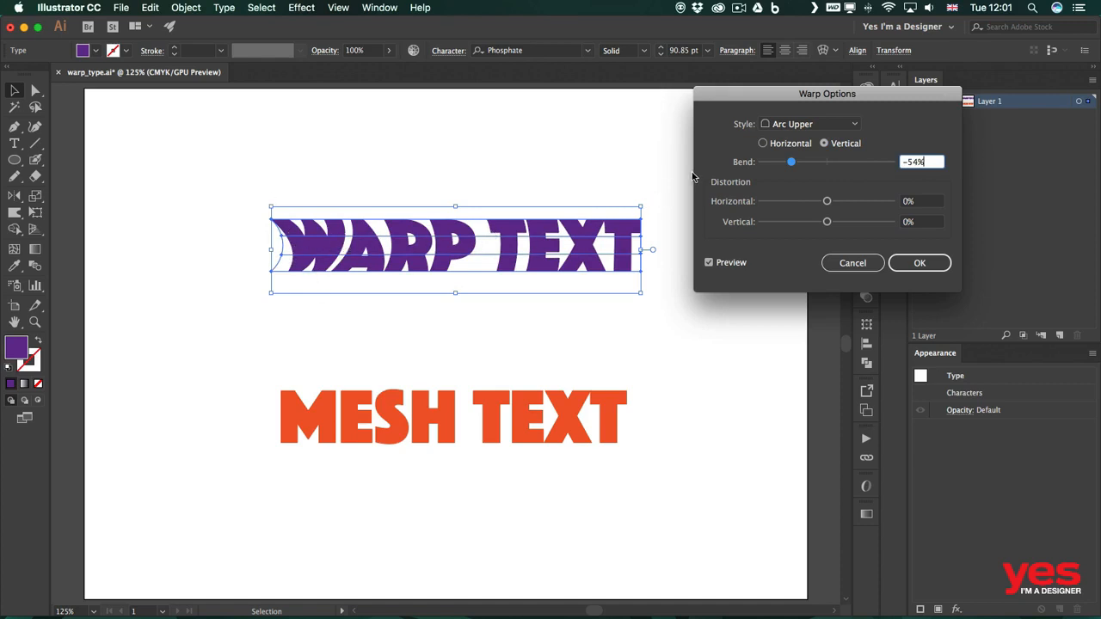
# - Try the Flag warp style on WARP TEXT in vertical and in horizontal orientation
pyautogui.click(797, 125)
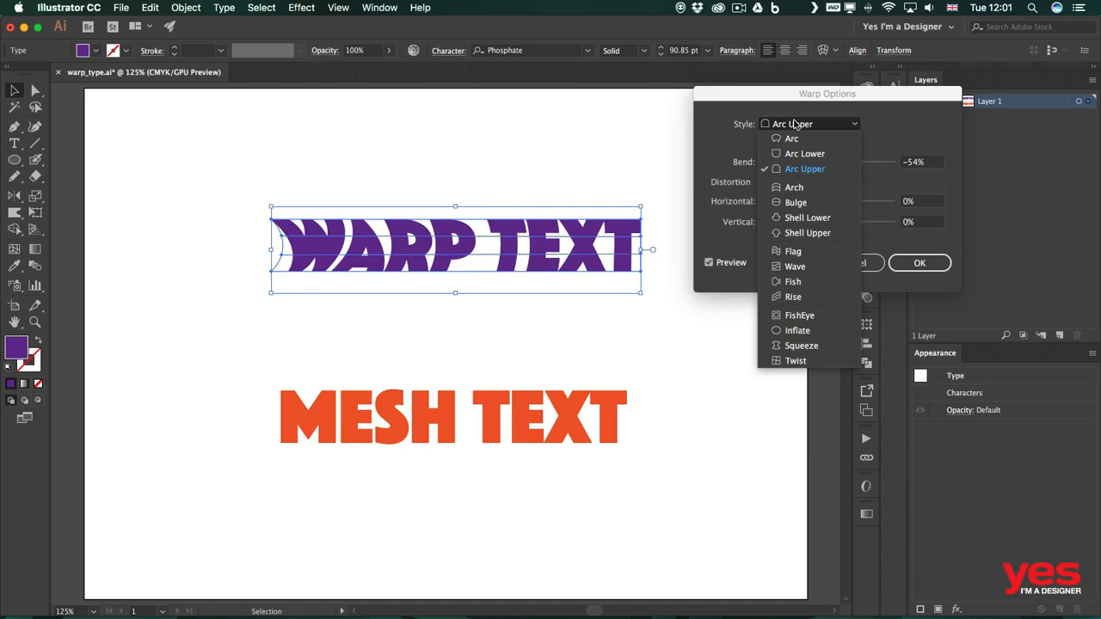
pyautogui.click(795, 252)
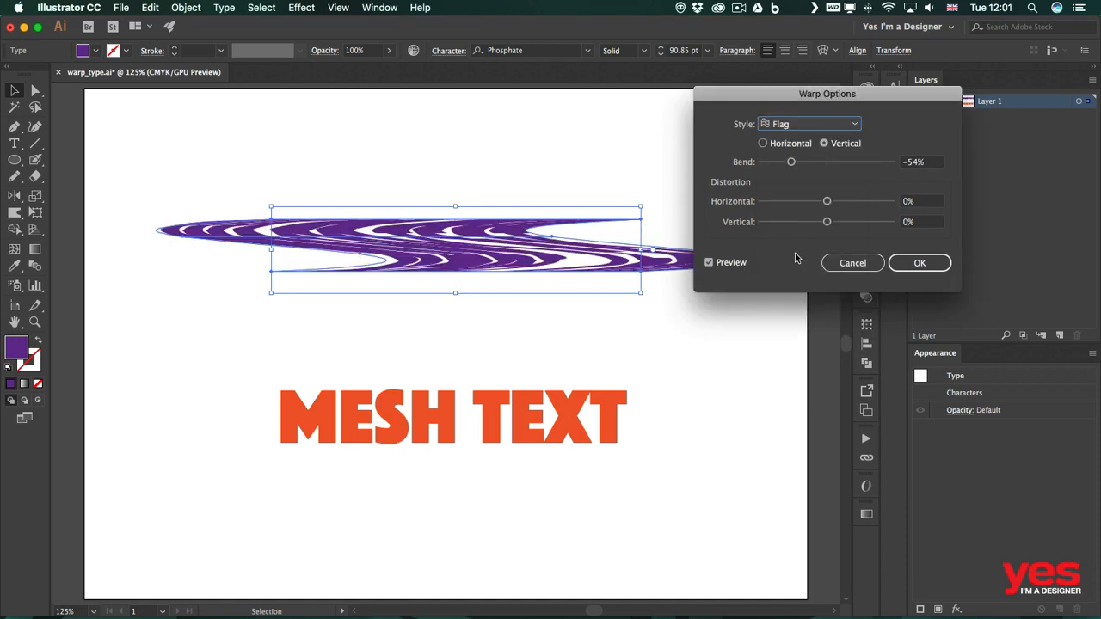
pyautogui.click(774, 145)
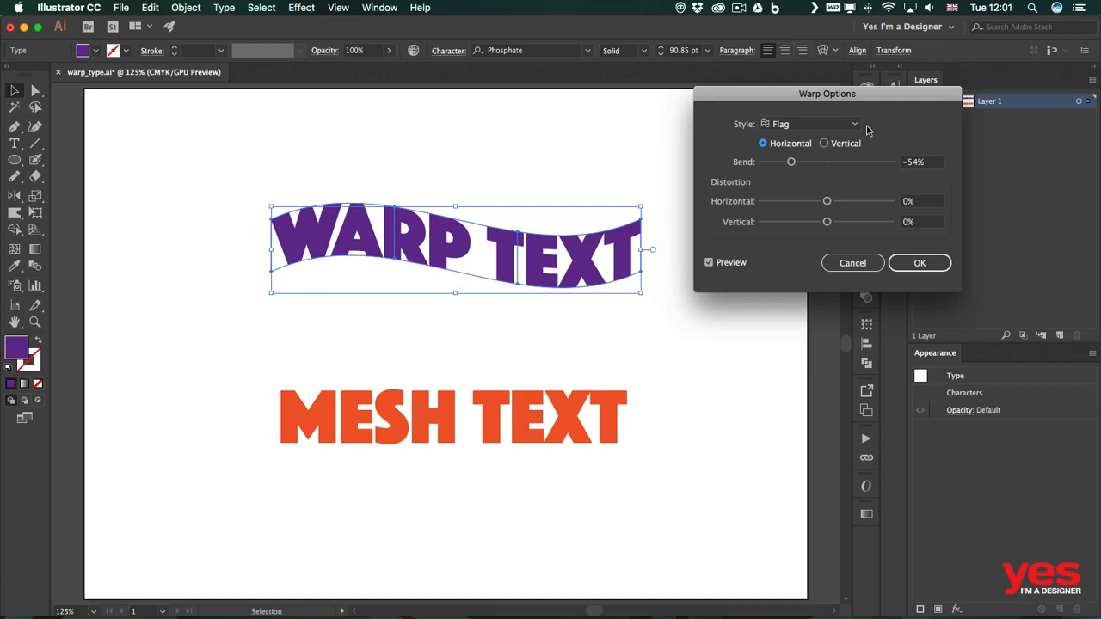
# - Set the warp style of WARP TEXT to Arc with a bend of 44%
pyautogui.click(792, 126)
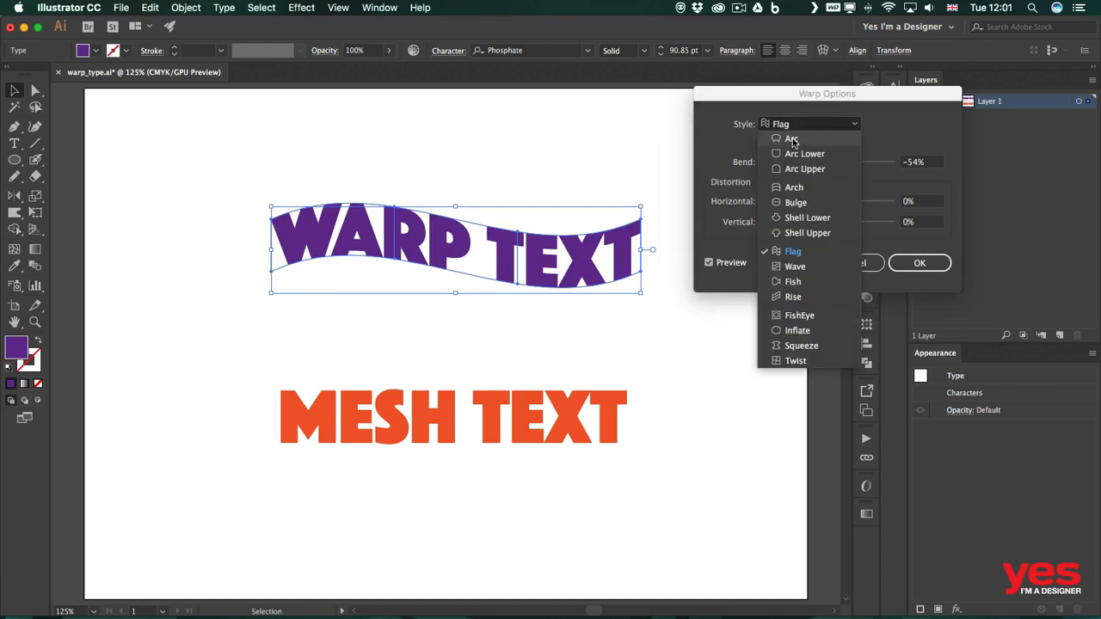
pyautogui.click(792, 140)
pyautogui.moveTo(791, 161); pyautogui.dragTo(859, 164)
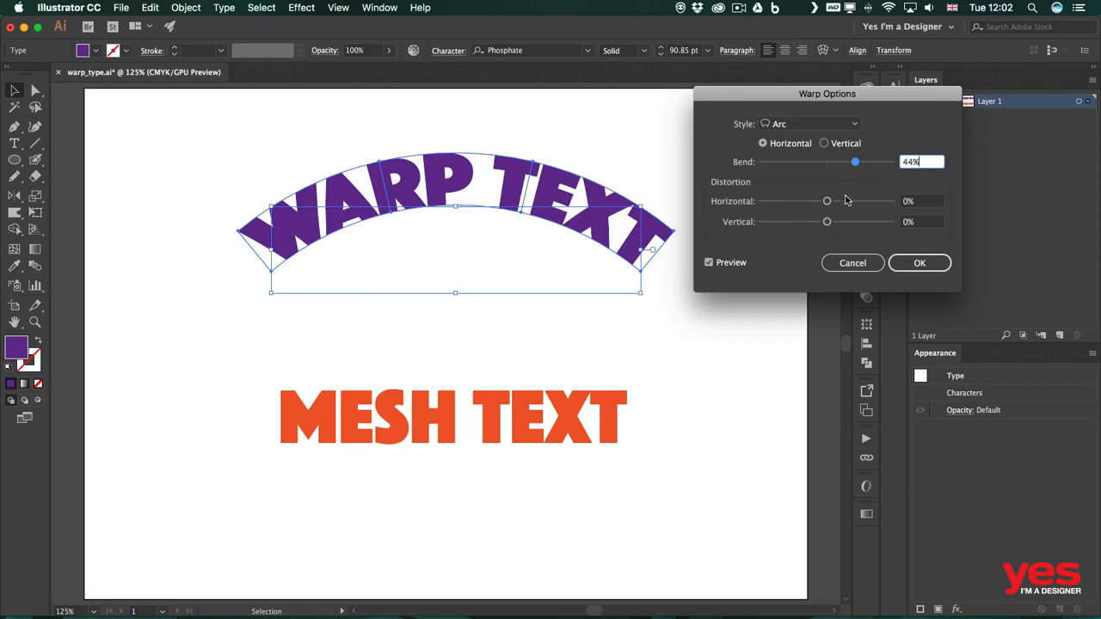
# - Test a 76% horizontal distortion, set the distortion to 0% horizontal and -21% vertical, and apply the warp
pyautogui.moveTo(851, 201); pyautogui.dragTo(876, 203)
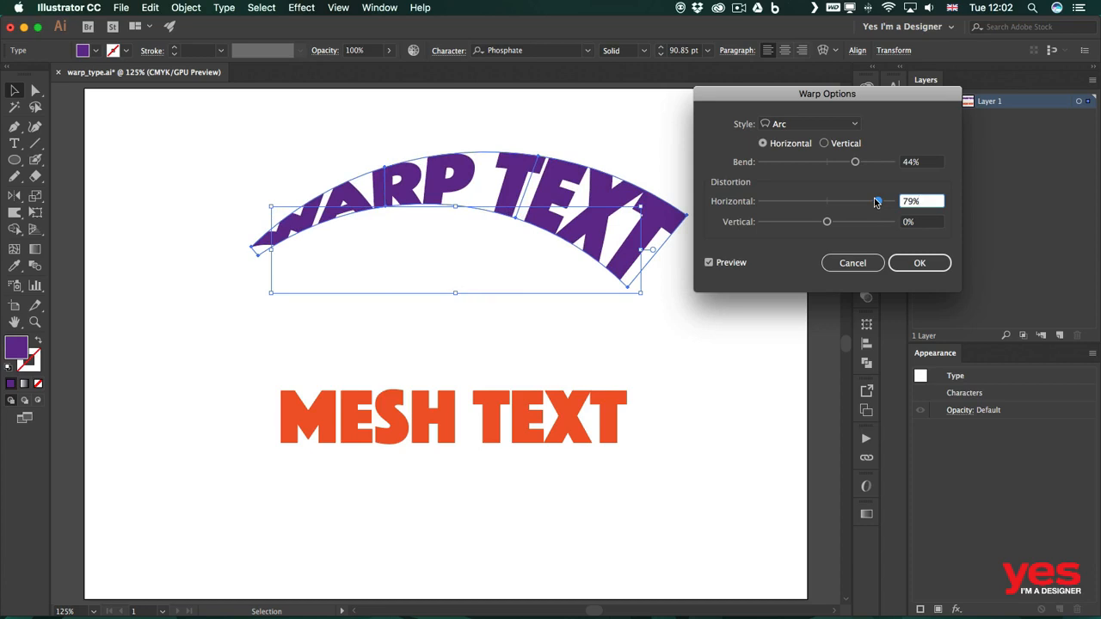
pyautogui.moveTo(876, 201); pyautogui.dragTo(874, 201)
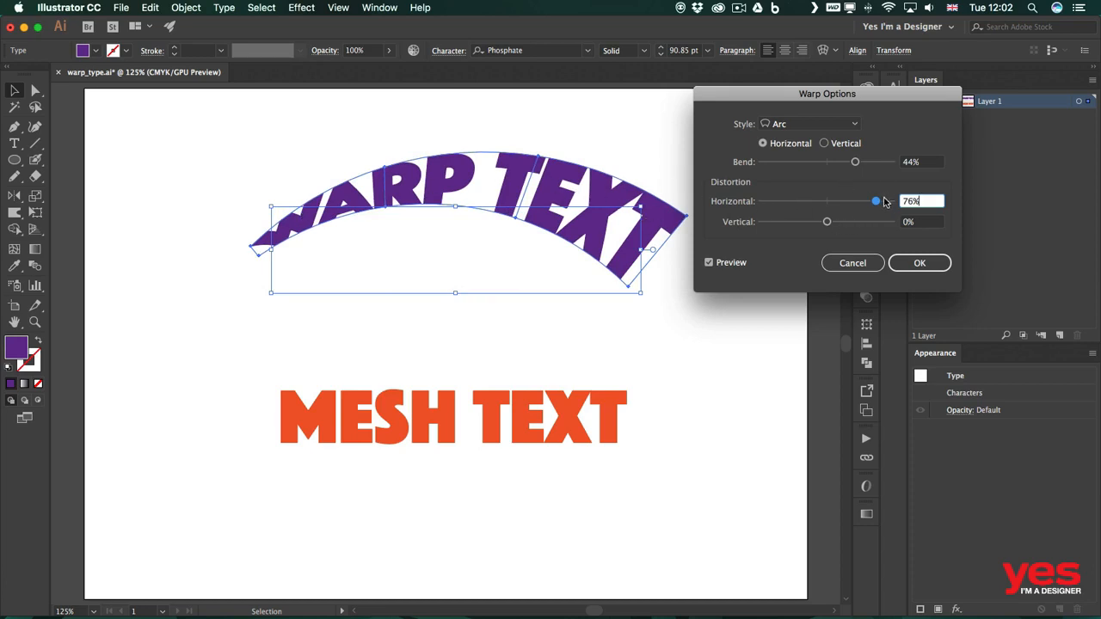
pyautogui.moveTo(876, 202); pyautogui.dragTo(812, 222)
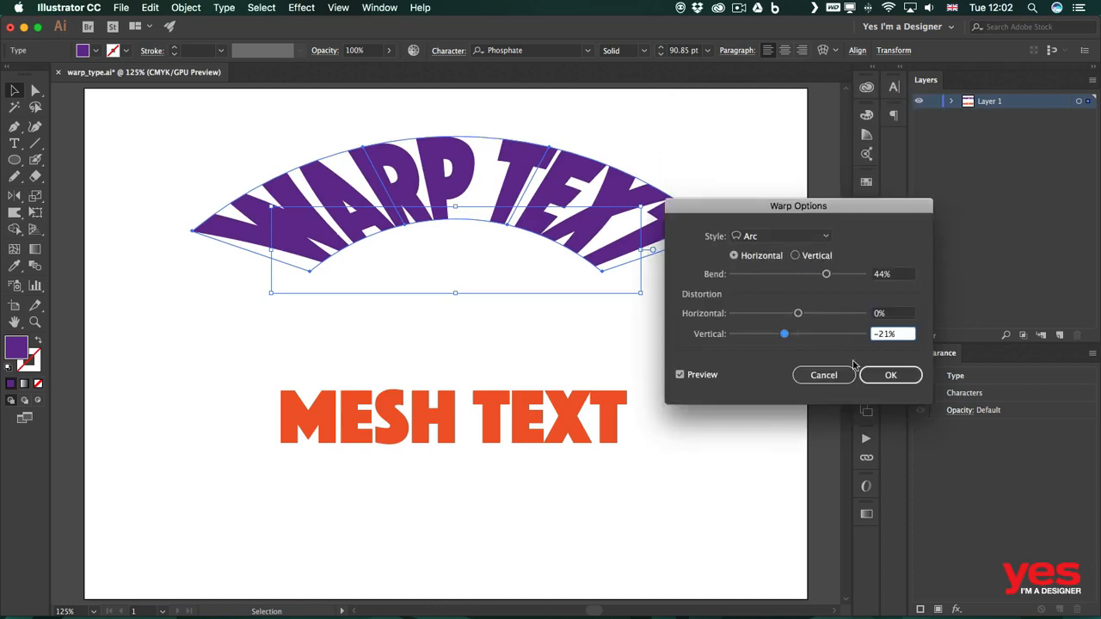
pyautogui.click(886, 375)
# - Move MESH TEXT up slightly closer to the warped text and convert it into an envelope mesh with 4 rows and 4 columns
pyautogui.click(508, 446)
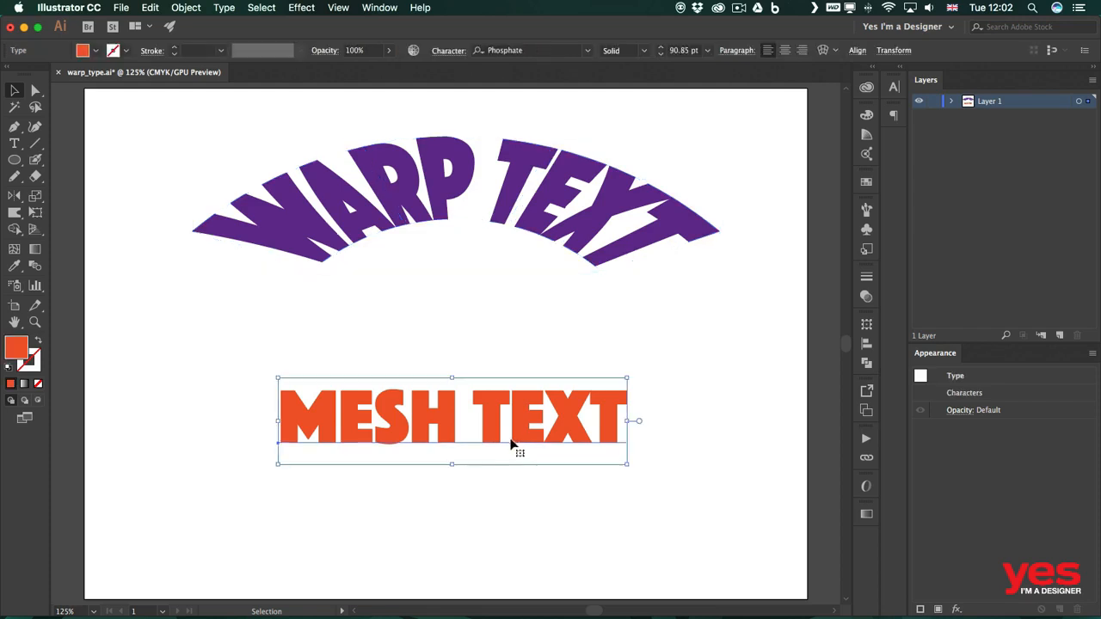
pyautogui.moveTo(509, 446); pyautogui.dragTo(512, 409)
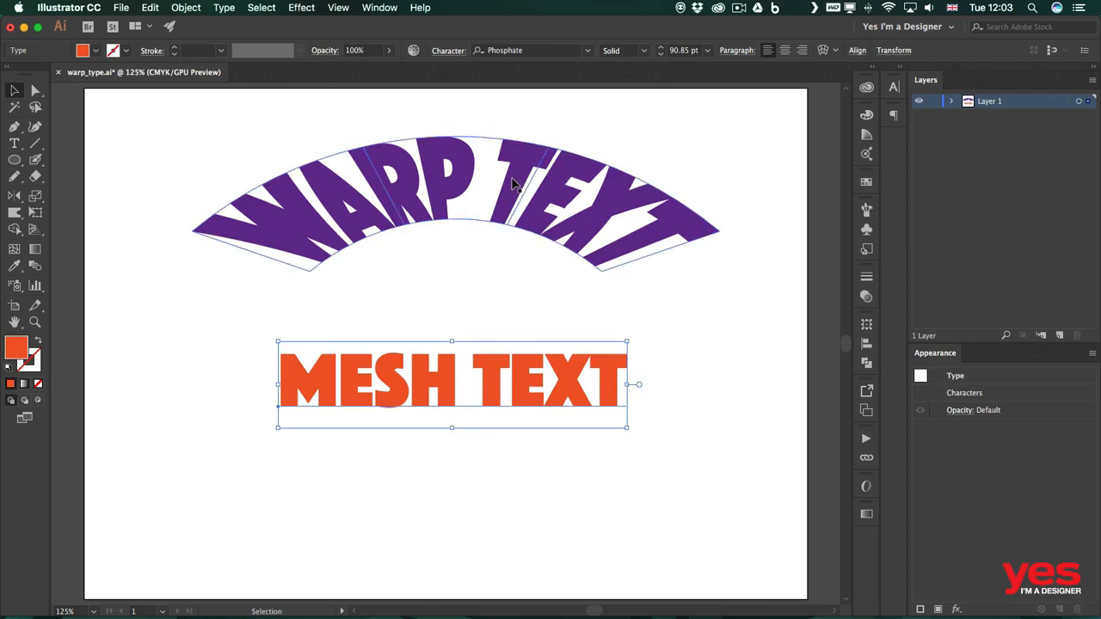
pyautogui.click(835, 50)
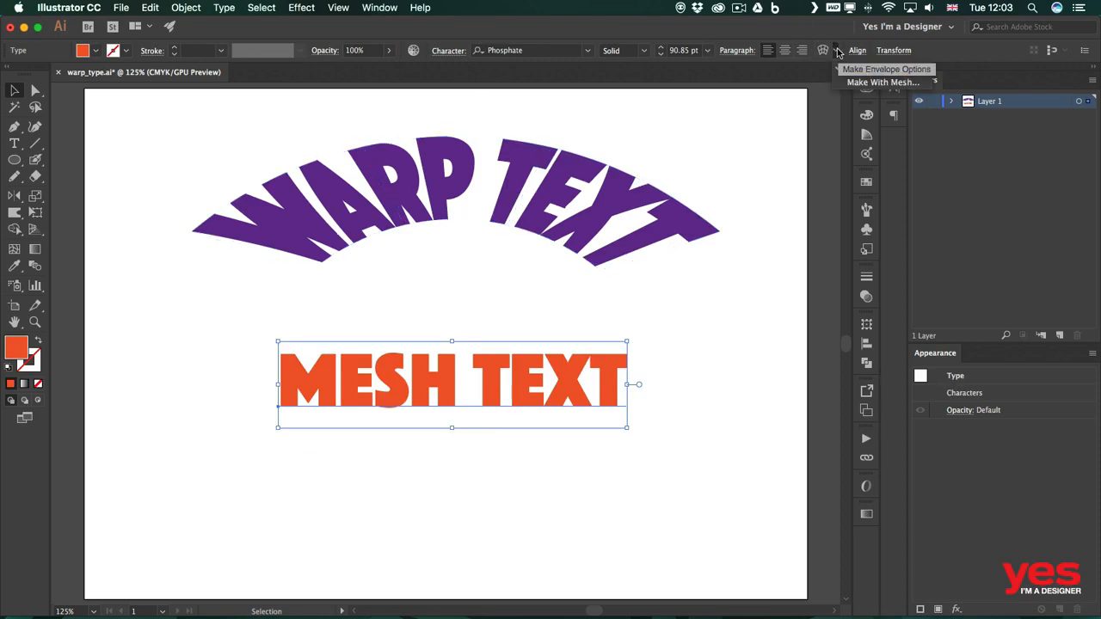
pyautogui.click(877, 83)
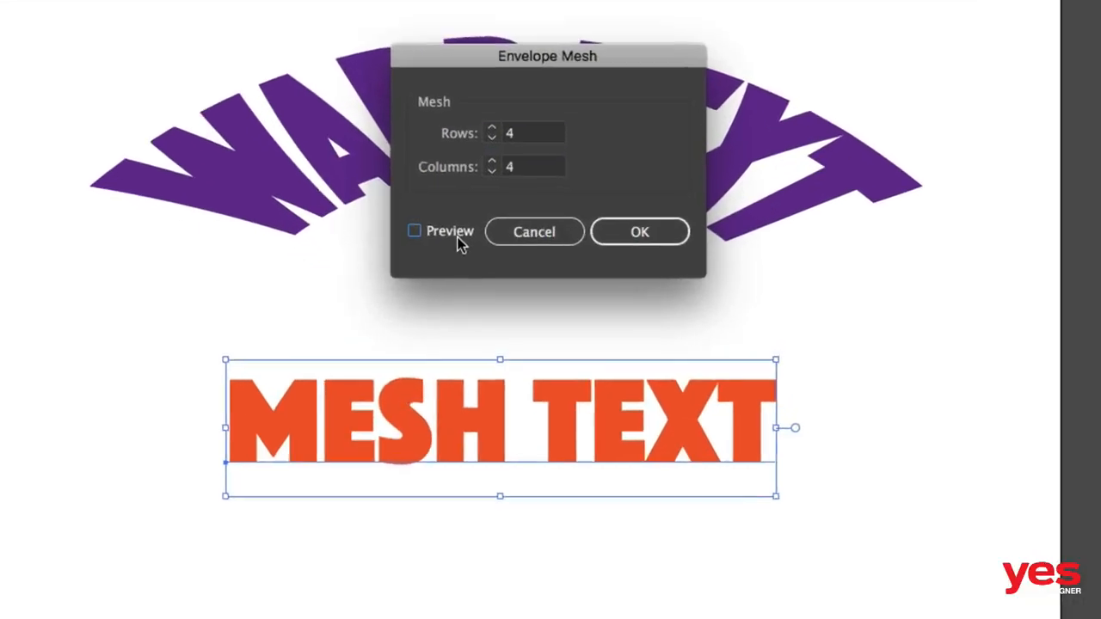
pyautogui.click(423, 259)
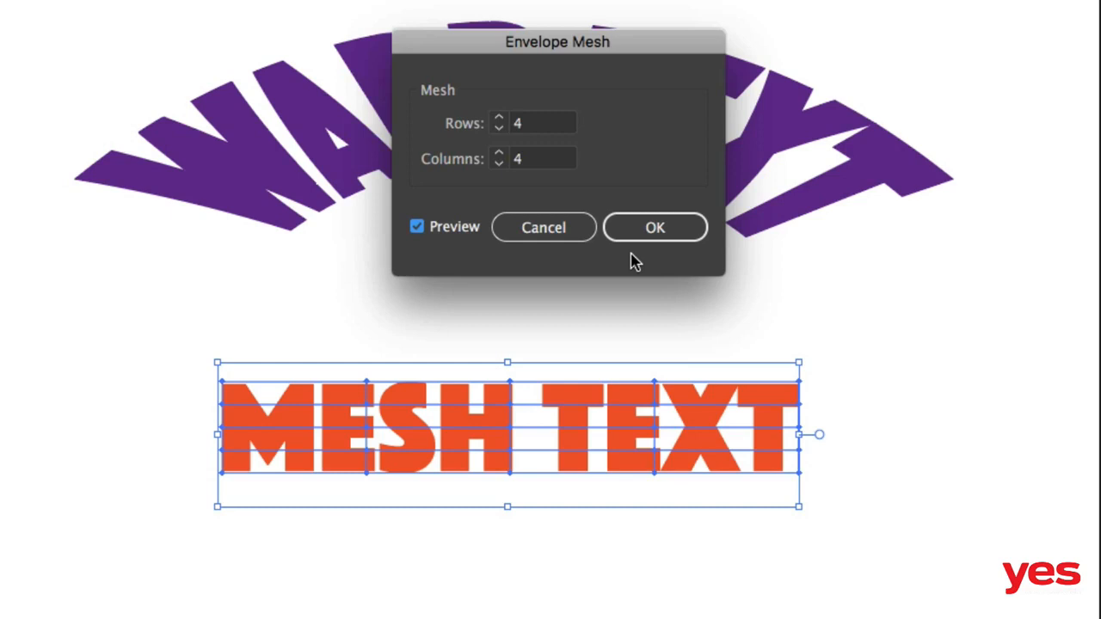
pyautogui.click(664, 238)
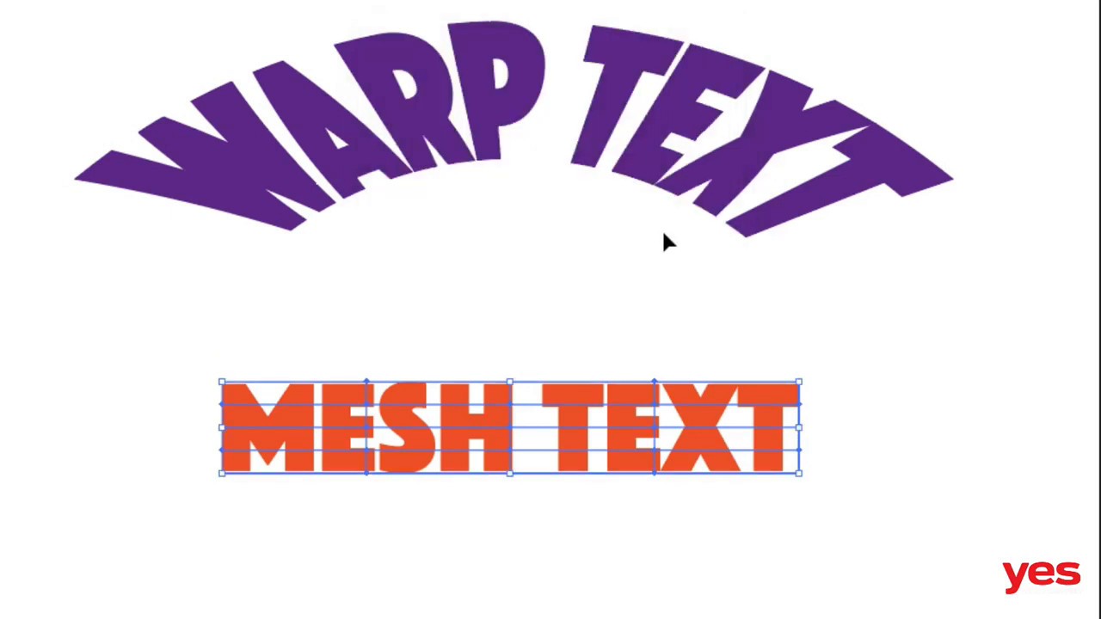
# - With the Direct Selection tool, pull the upper-edge mesh point between the E and S of MESH straight up into a bulge
pyautogui.press('a')
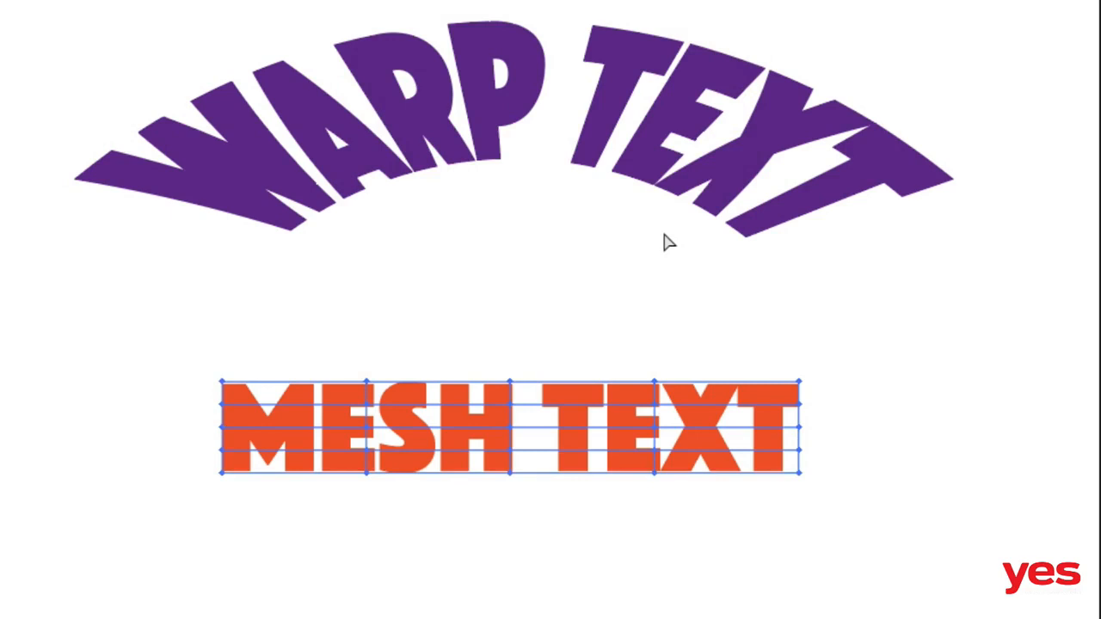
pyautogui.press('a')
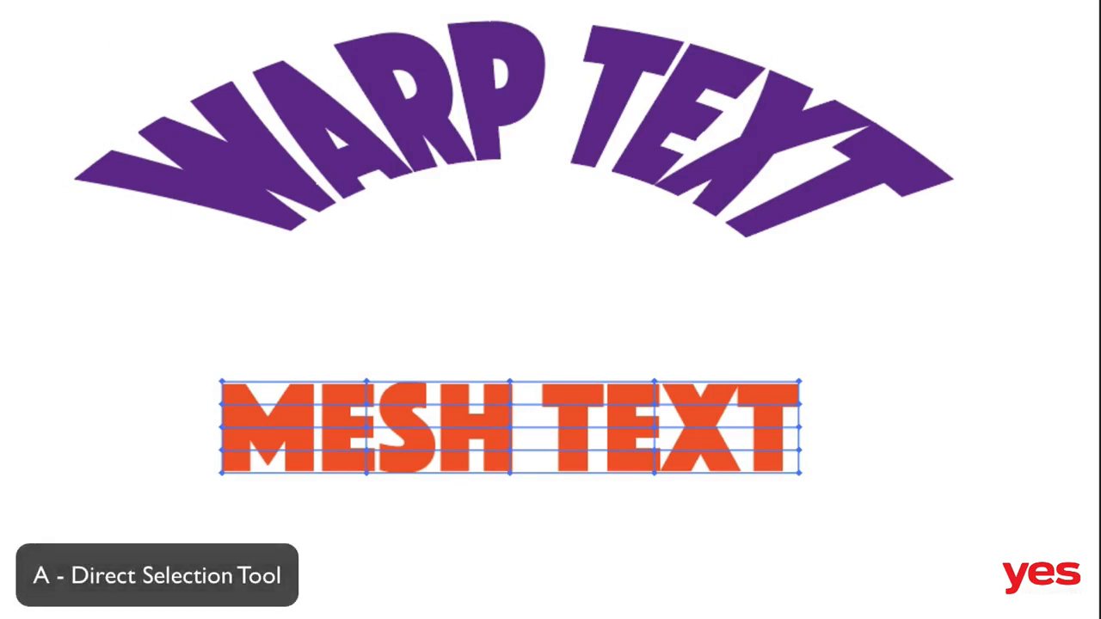
pyautogui.click(461, 367)
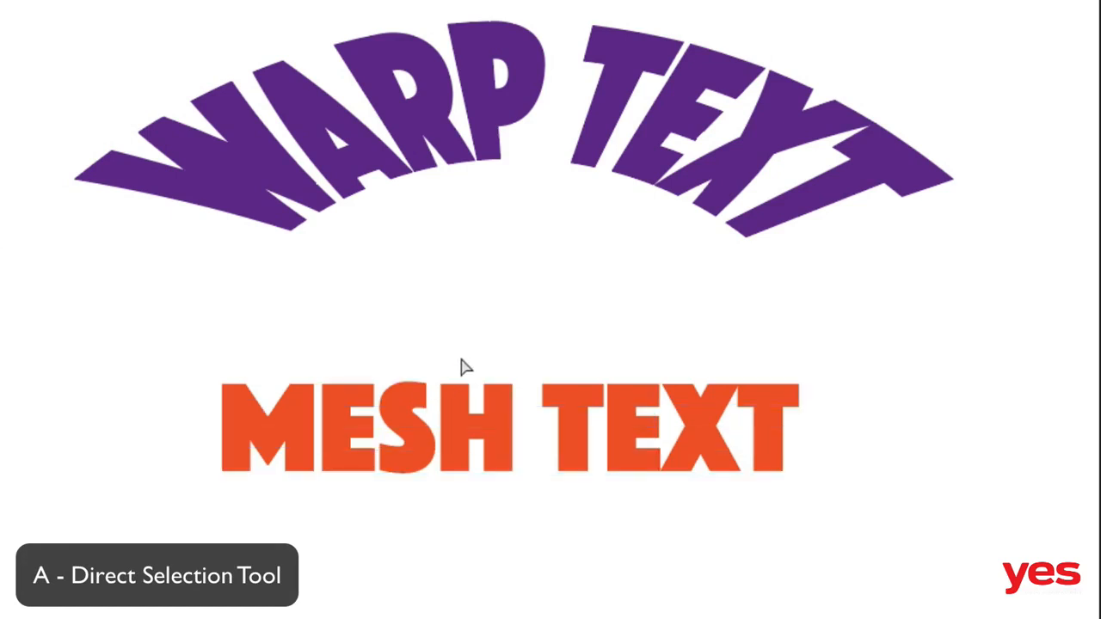
pyautogui.click(366, 383)
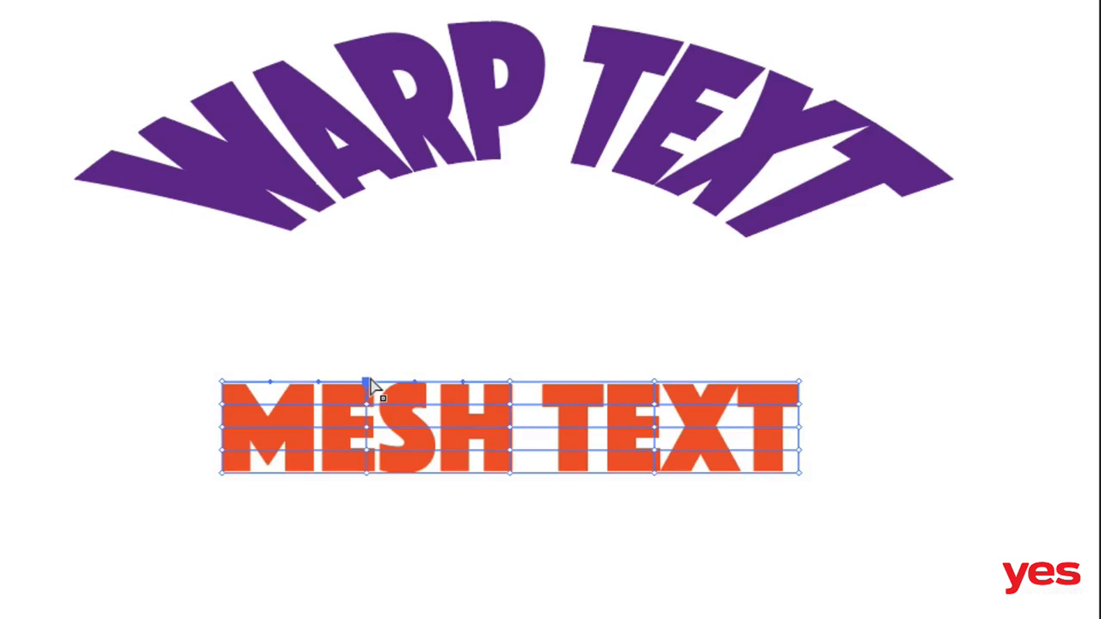
pyautogui.moveTo(367, 380); pyautogui.dragTo(368, 335)
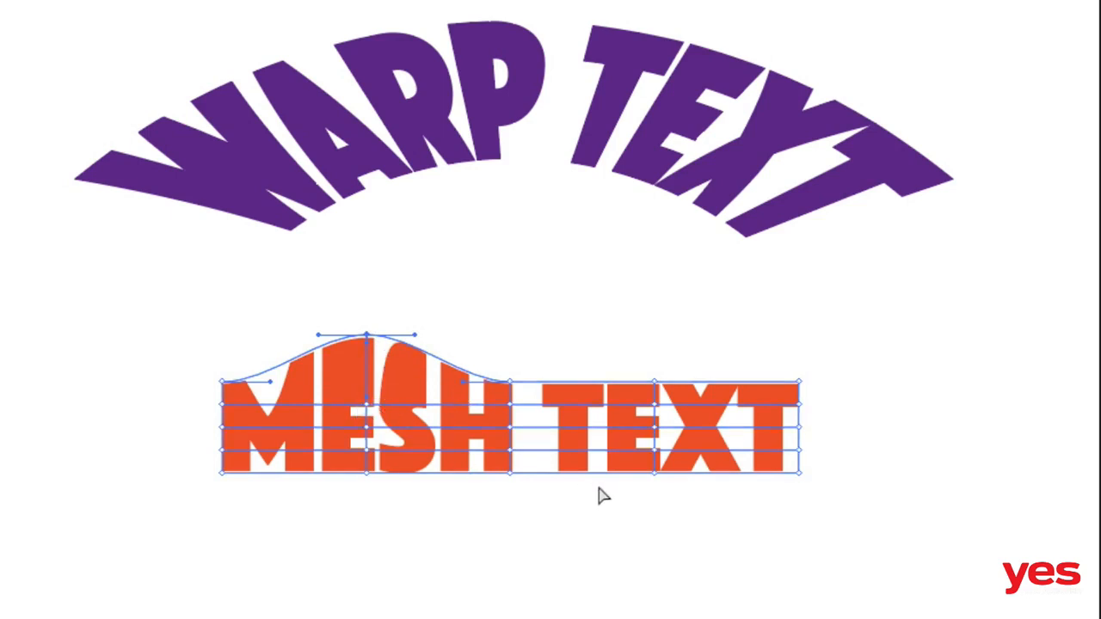
# - Pull the lower-edge mesh point between the E and X of TEXT straight down, then reselect the MESH TEXT envelope
pyautogui.click(652, 475)
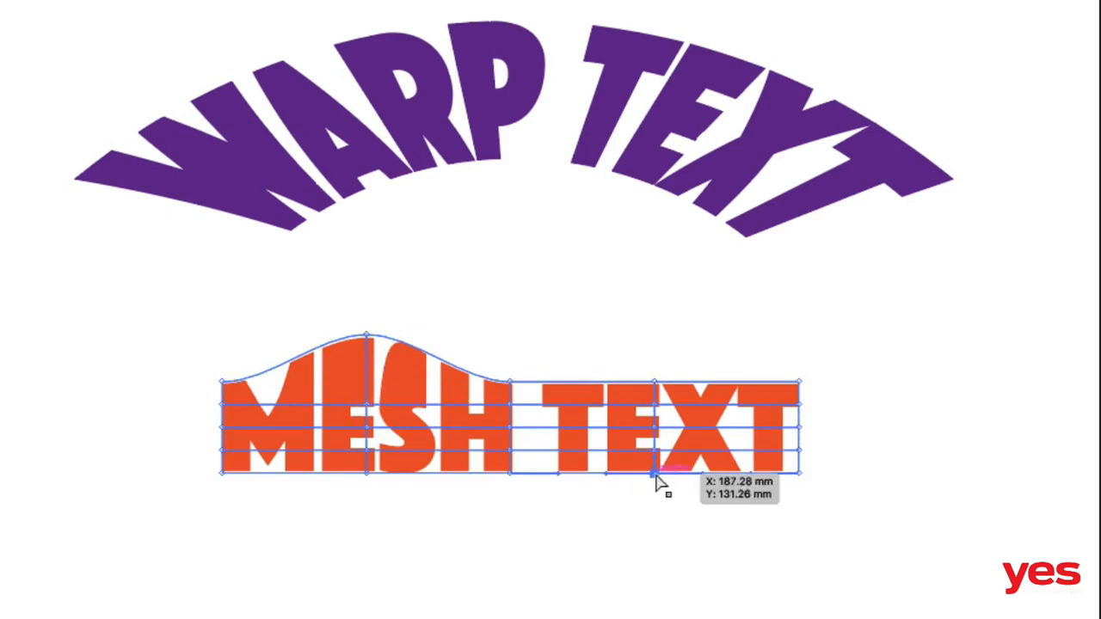
pyautogui.moveTo(656, 476); pyautogui.dragTo(656, 505)
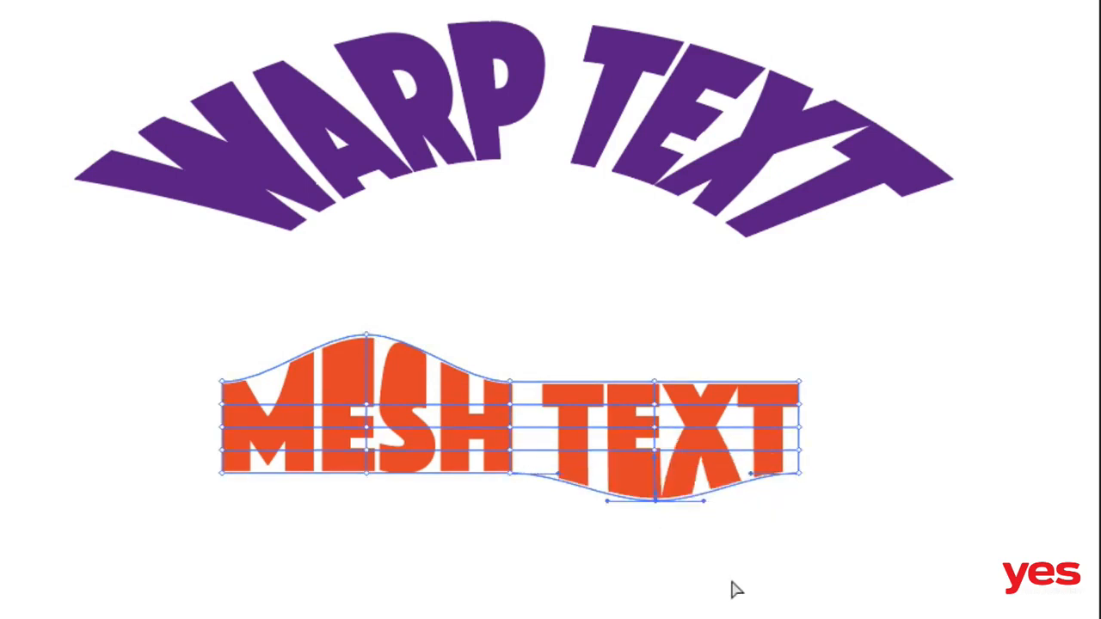
pyautogui.click(755, 588)
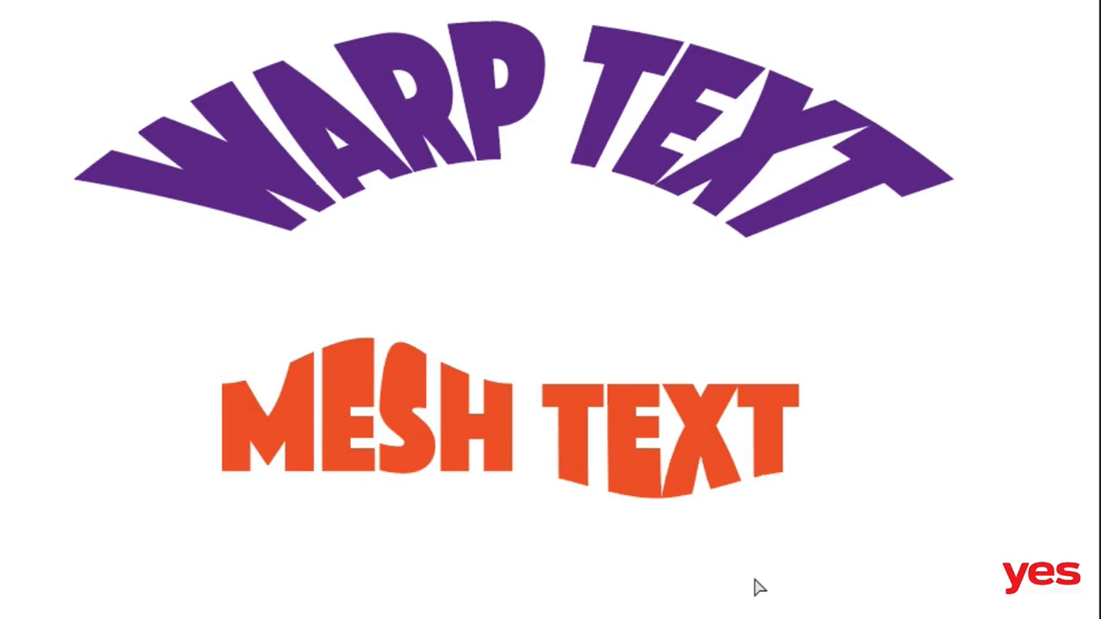
pyautogui.click(606, 452)
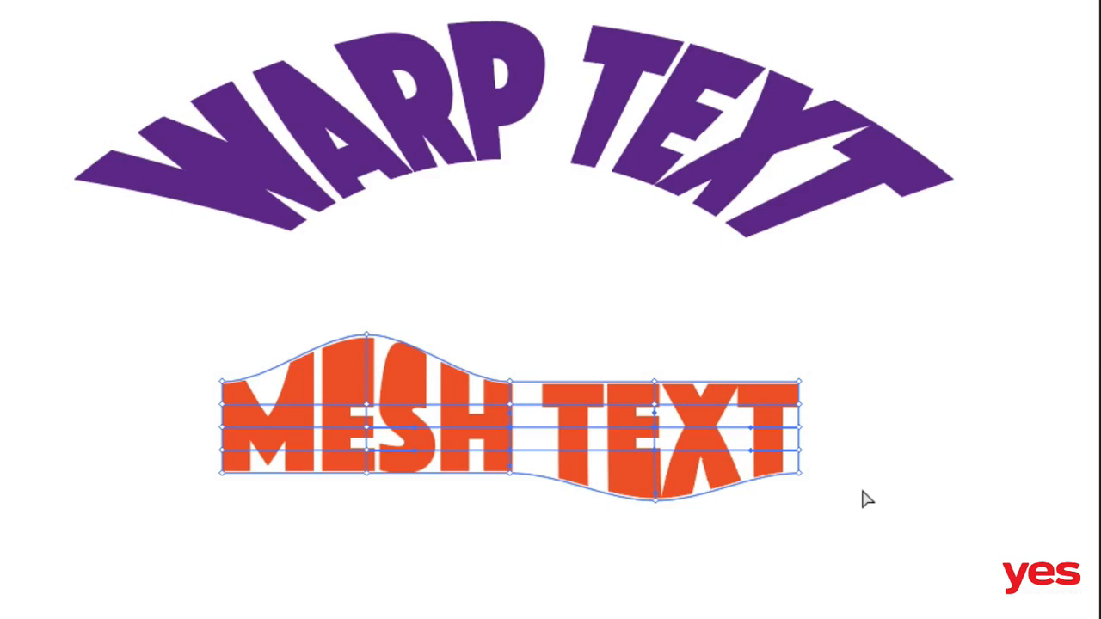
# - Edit the contents of the arc-warped text envelope, replacing EXT with TPE so the text reads WARP TTPE
pyautogui.click(607, 161)
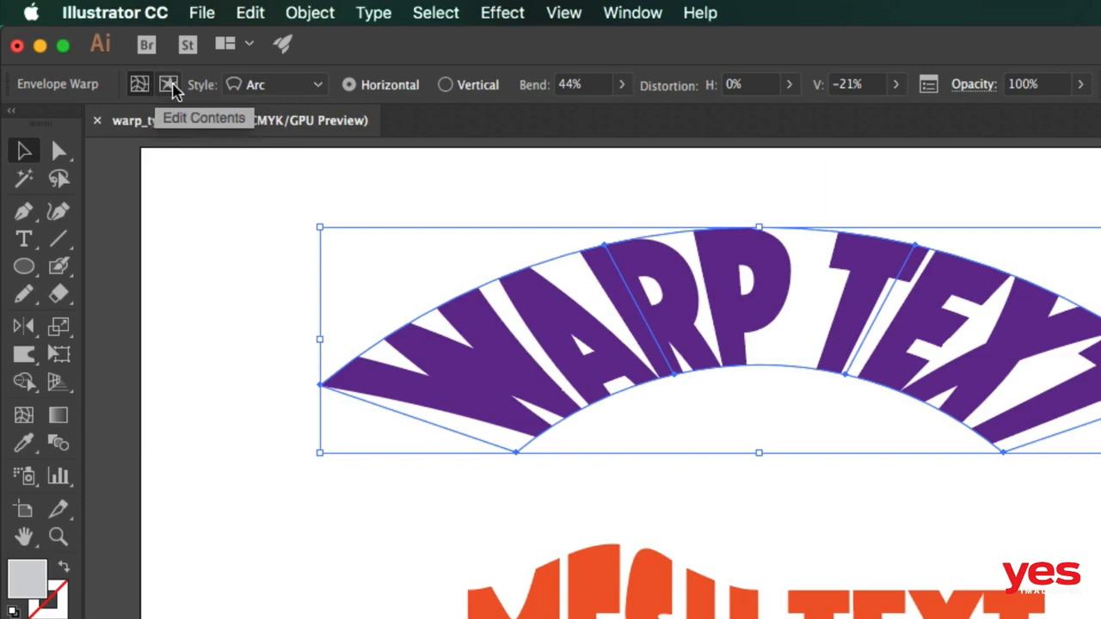
pyautogui.click(171, 85)
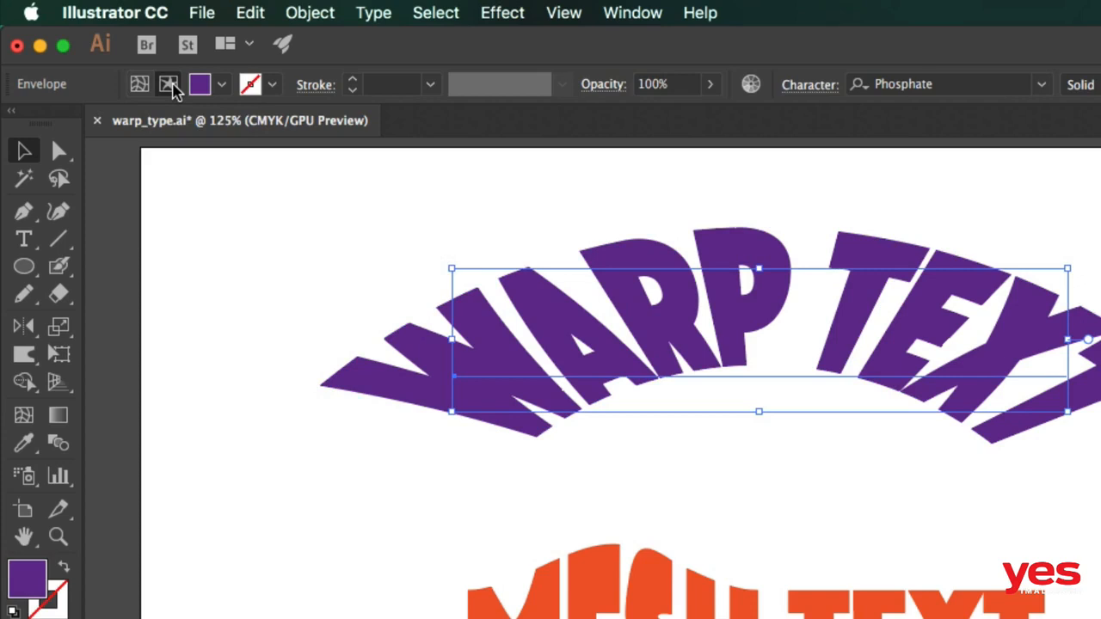
pyautogui.doubleClick(699, 350)
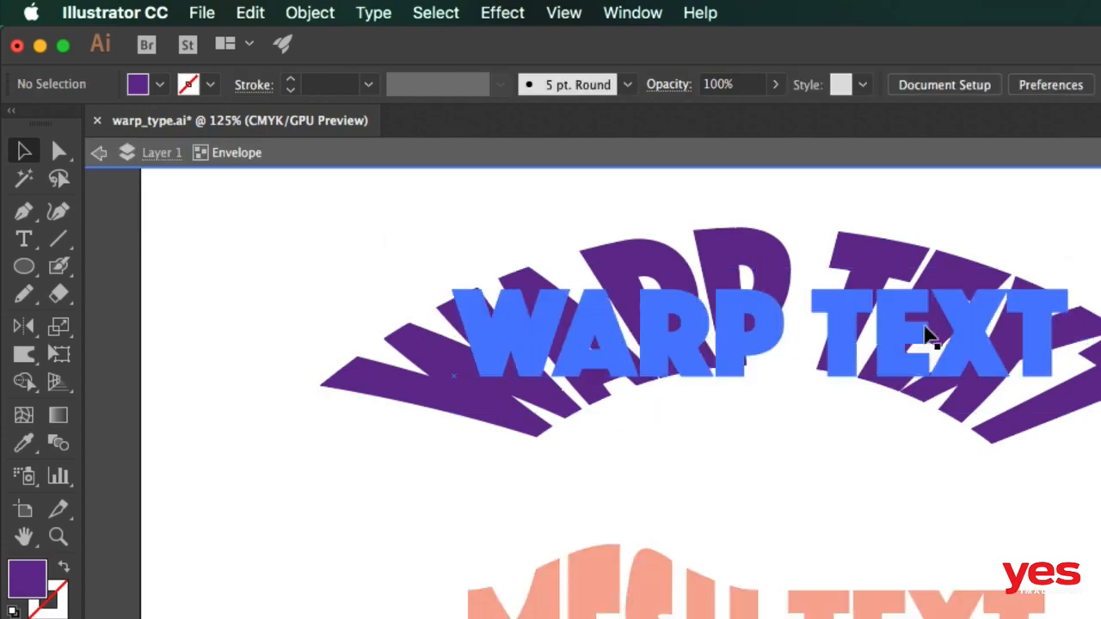
pyautogui.press('t')
pyautogui.moveTo(880, 322); pyautogui.dragTo(1051, 329)
pyautogui.write('TPE')
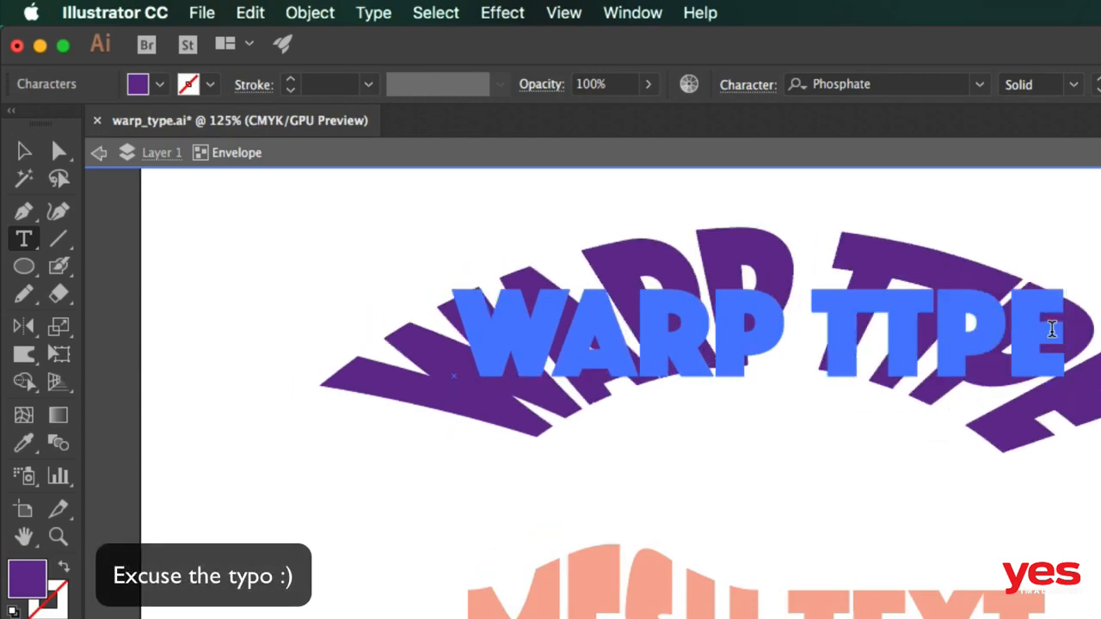
pyautogui.press('Escape')
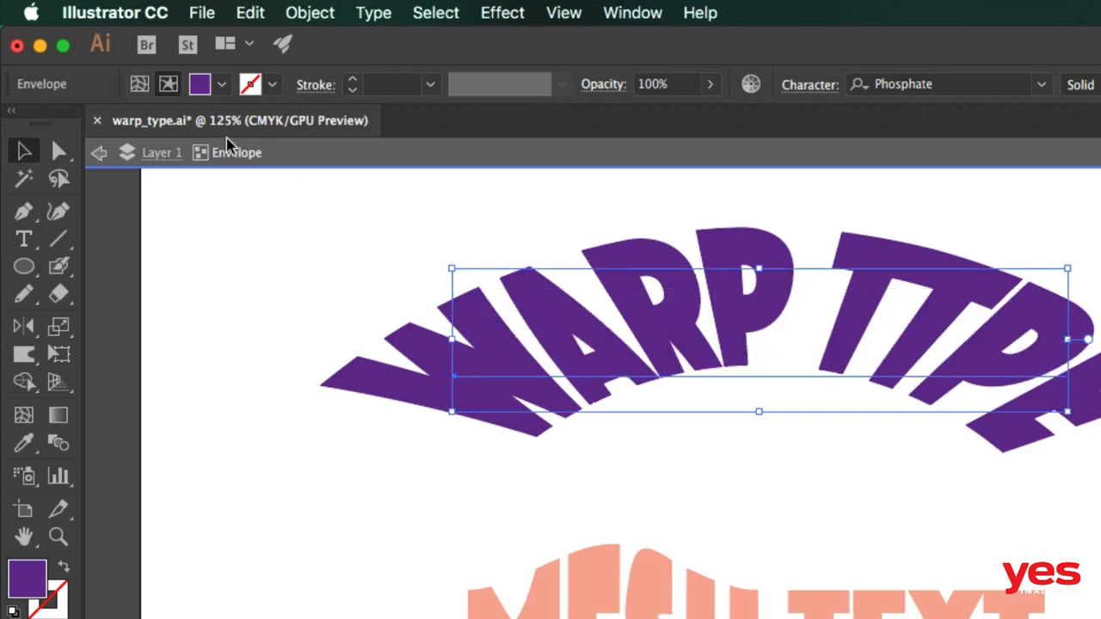
# - Return the WARP TTPE object to envelope editing, review the available warp styles, and exit isolation mode
pyautogui.click(139, 86)
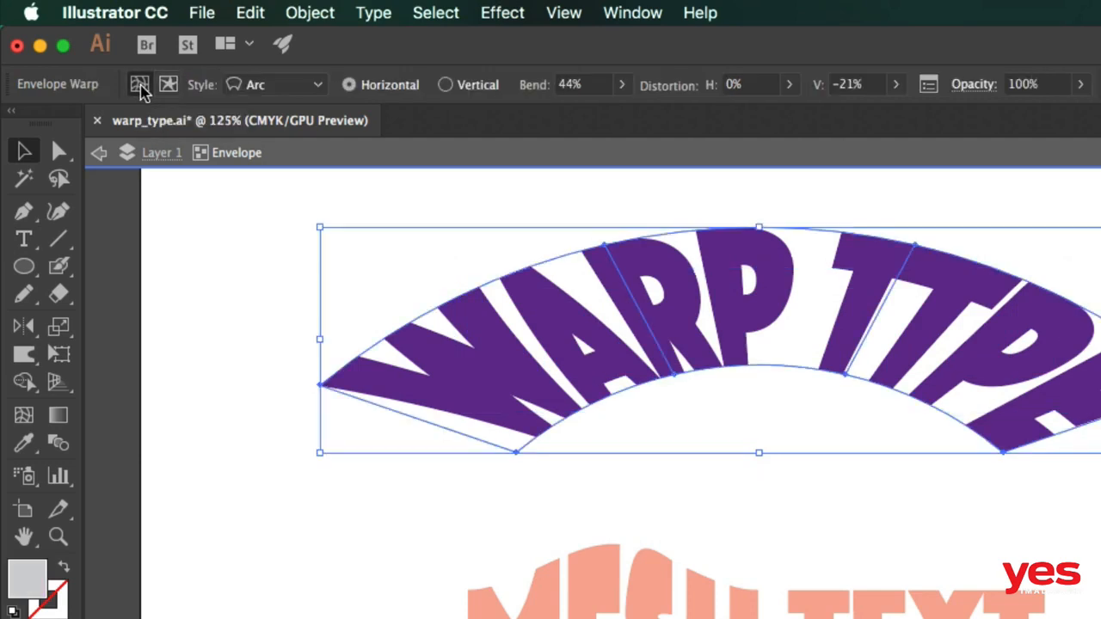
pyautogui.click(267, 86)
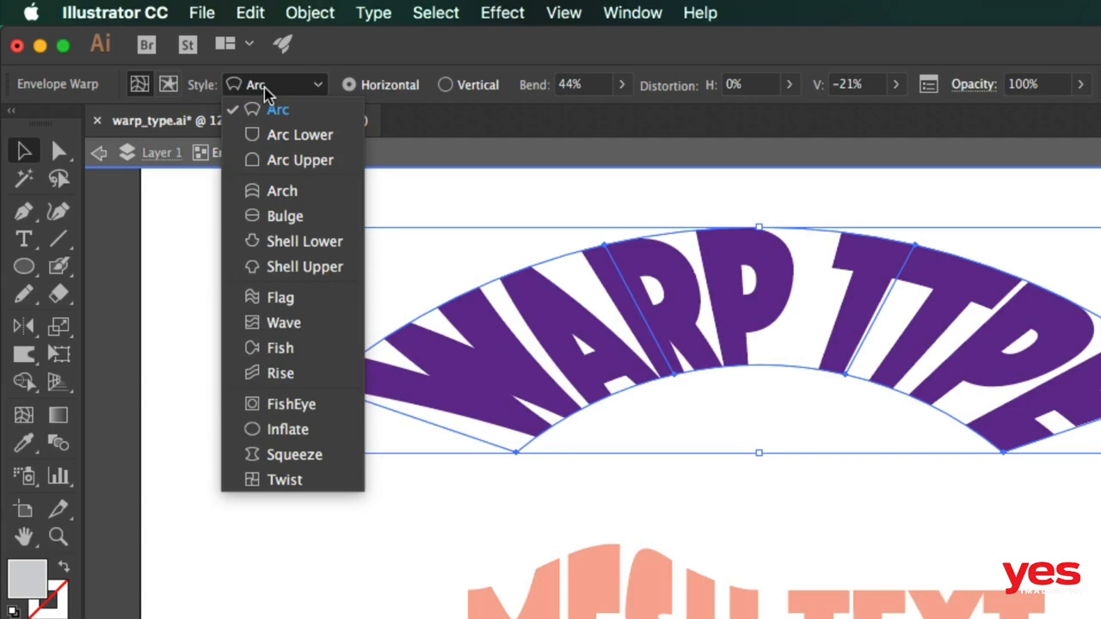
pyautogui.click(266, 87)
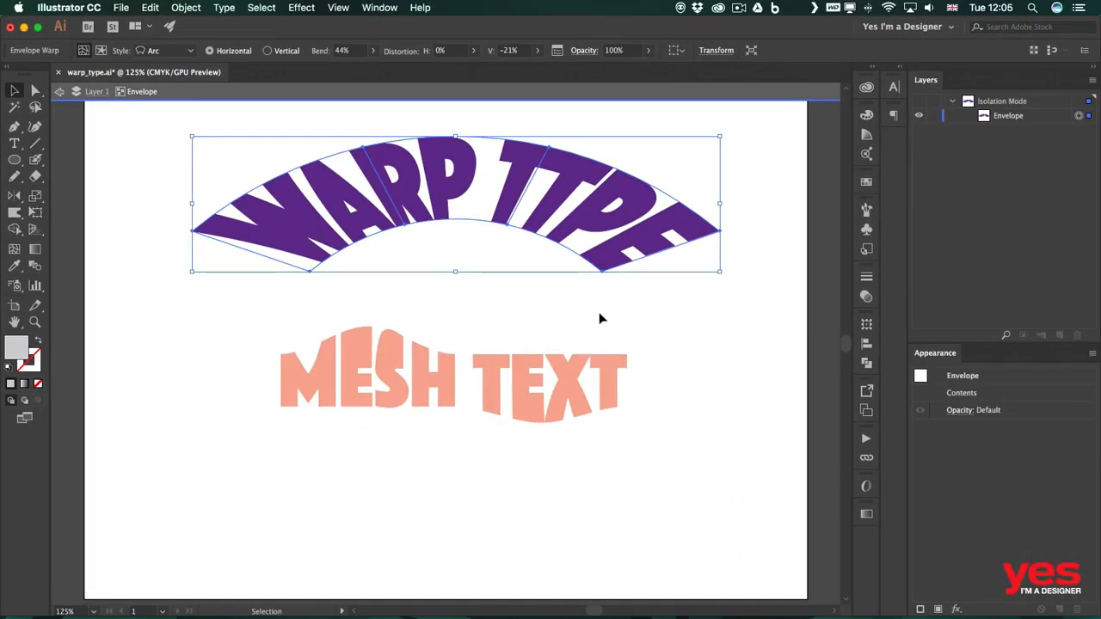
pyautogui.click(550, 335)
pyautogui.doubleClick(550, 333)
# - Switch MESH TEXT to content editing and back to its envelope, reset the envelope shape, and deselect it
pyautogui.click(471, 384)
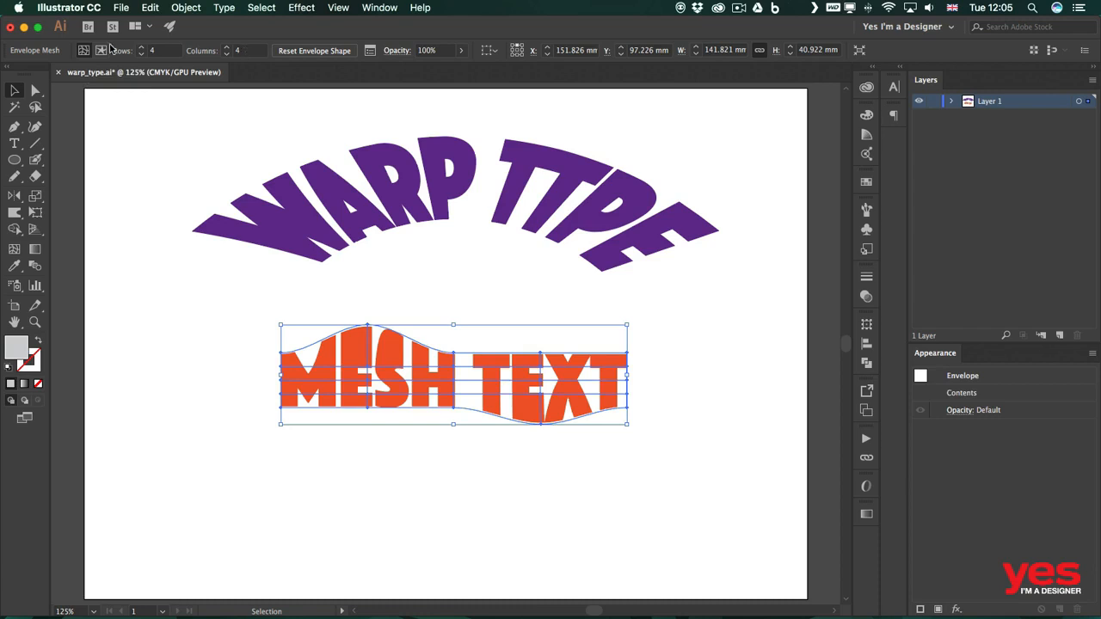
pyautogui.click(101, 52)
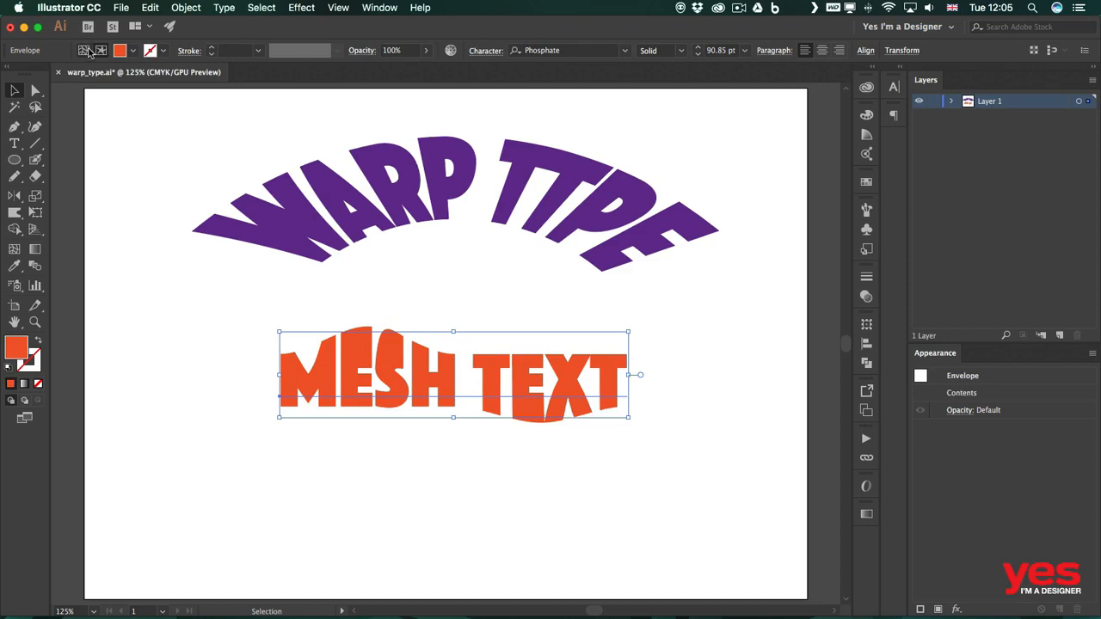
pyautogui.click(85, 52)
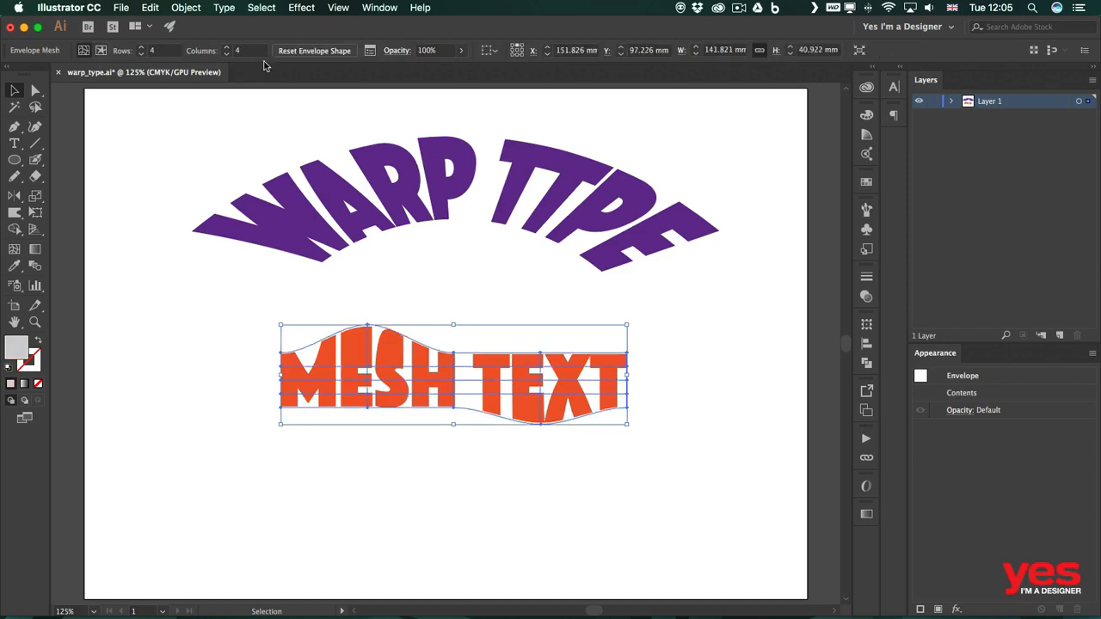
pyautogui.click(314, 51)
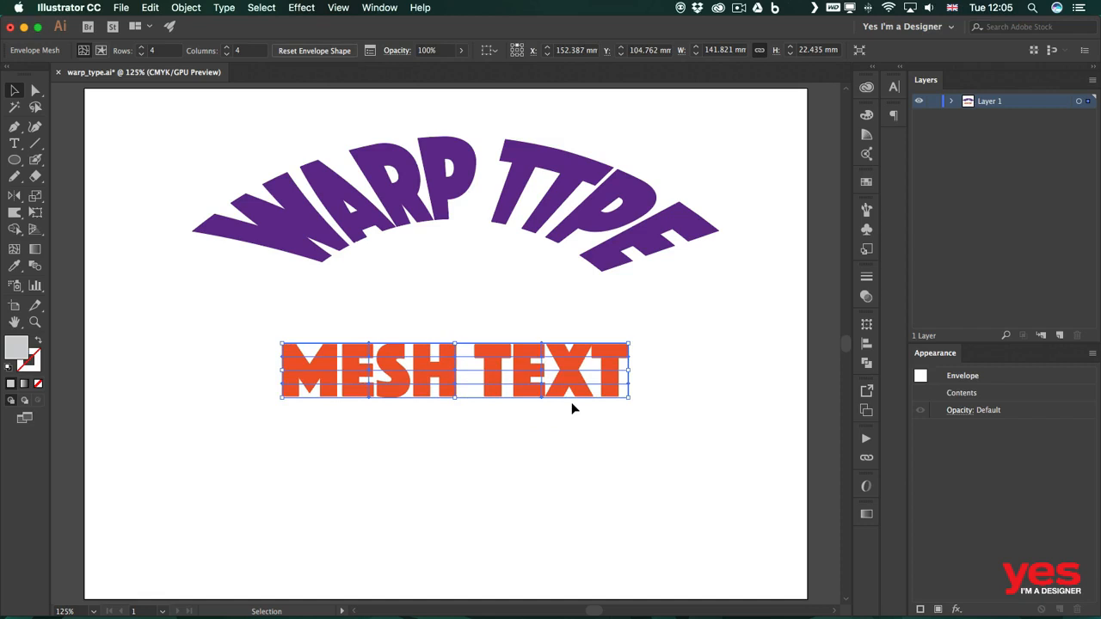
pyautogui.click(534, 483)
# - Draw a grey circle about 60 mm in diameter on the lower left of the artboard and move MESH TEXT right, clear of it
pyautogui.press('l')
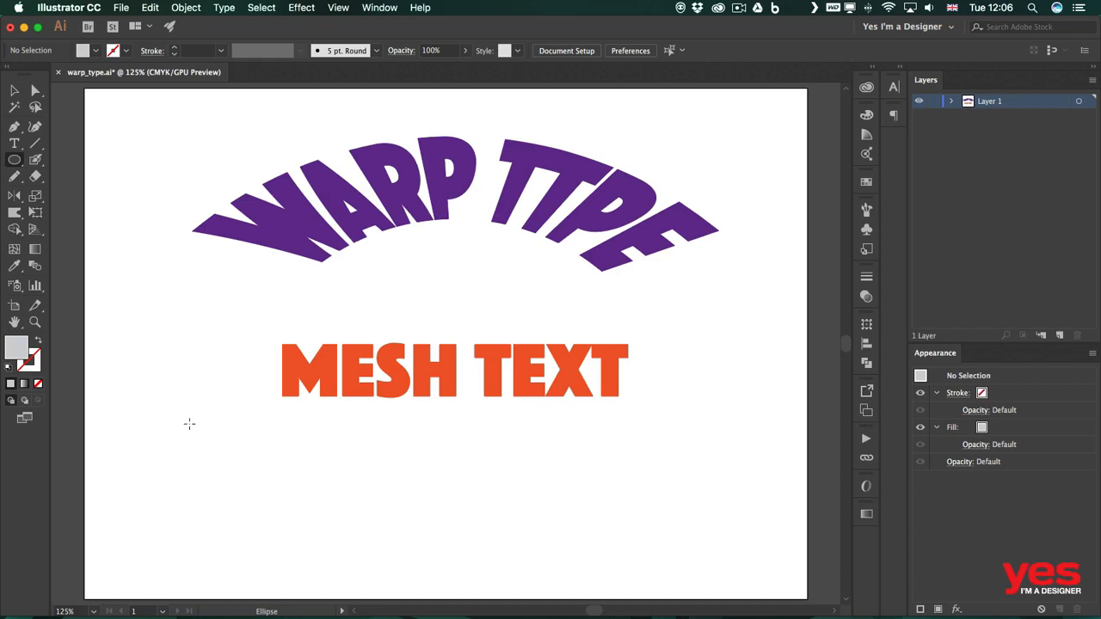
pyautogui.moveTo(157, 373); pyautogui.dragTo(296, 521)
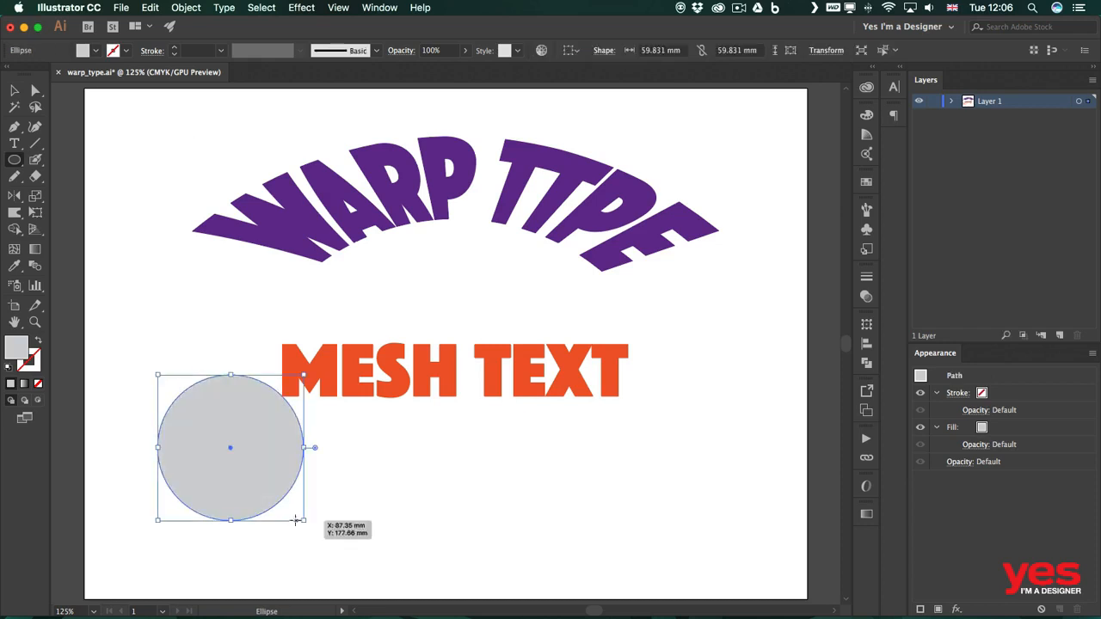
pyautogui.press('v')
pyautogui.moveTo(388, 386); pyautogui.dragTo(541, 380)
pyautogui.moveTo(230, 450); pyautogui.dragTo(262, 431)
pyautogui.click(457, 474)
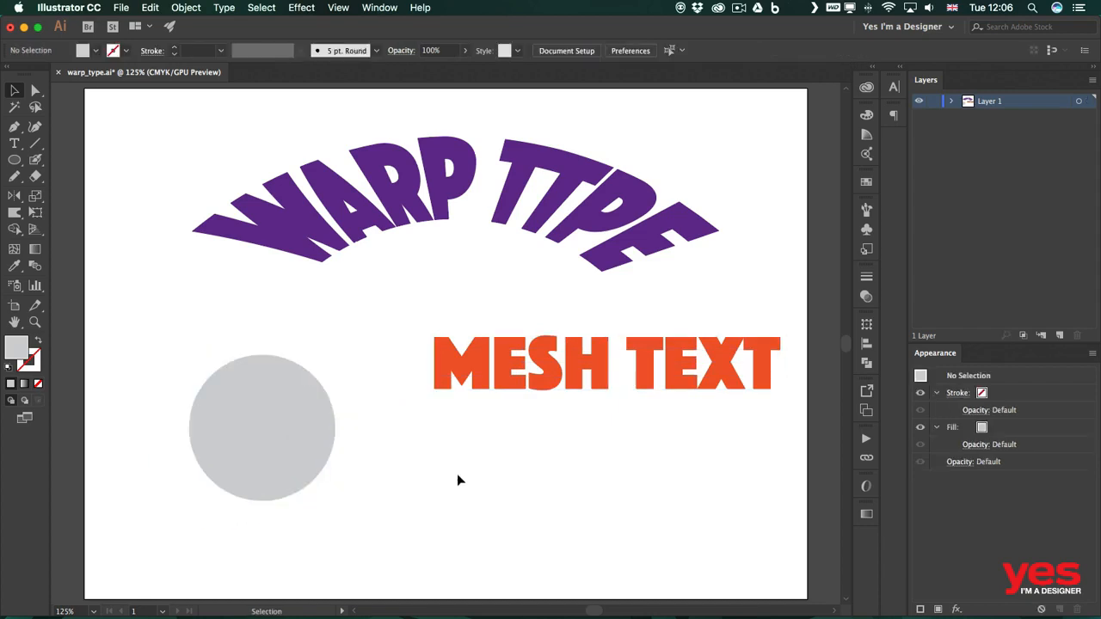
# - Add a point text object reading "circle" below MESH TEXT
pyautogui.press('t')
pyautogui.click(444, 442)
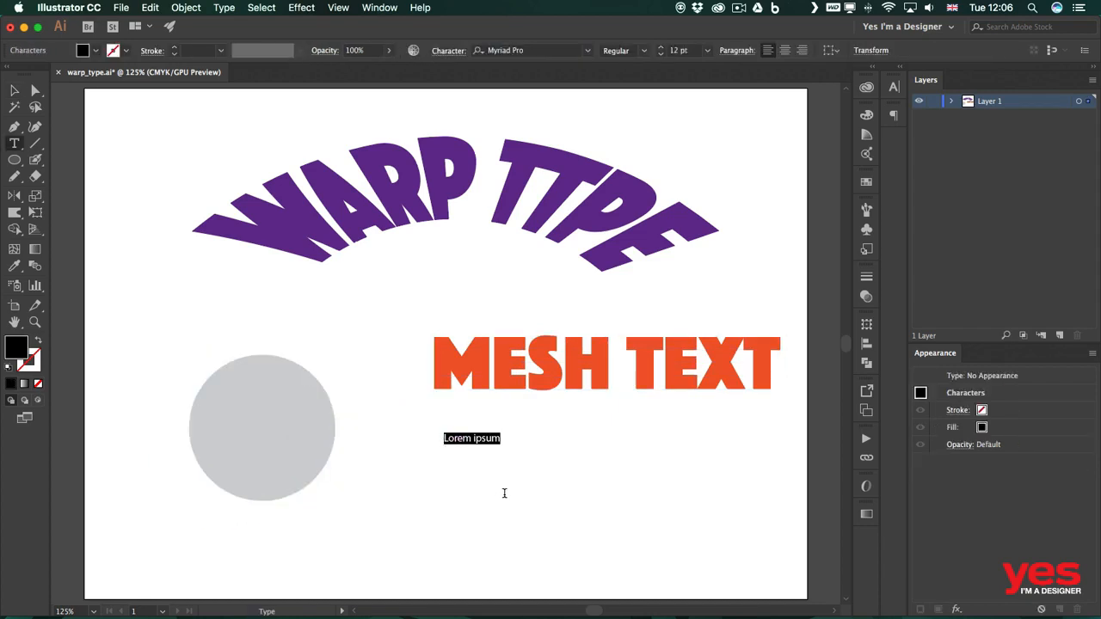
pyautogui.write('circle')
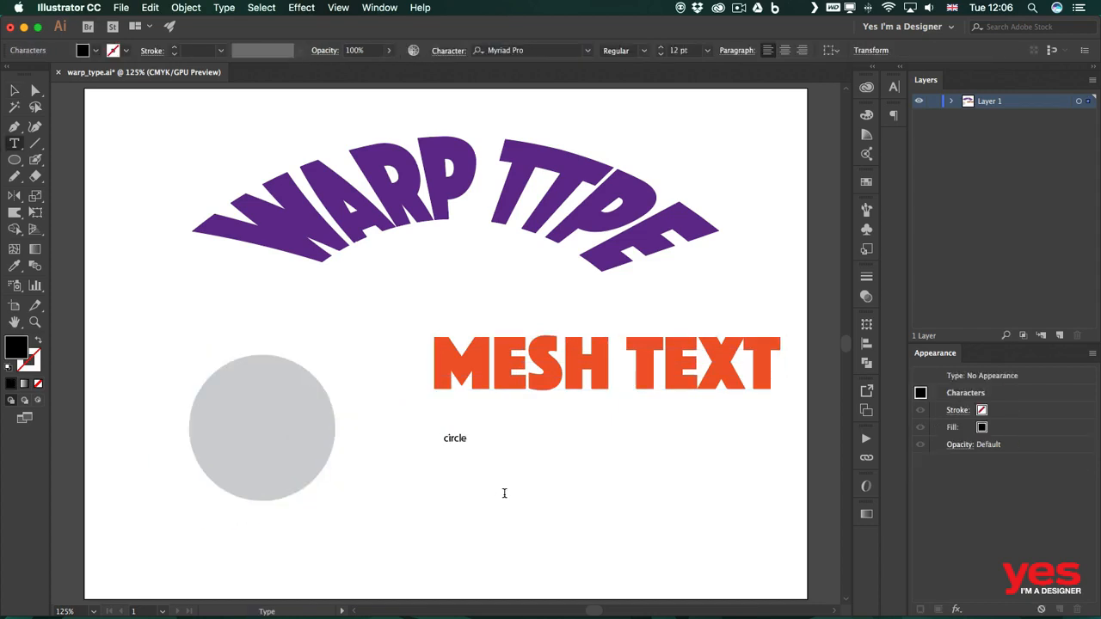
pyautogui.press('Escape')
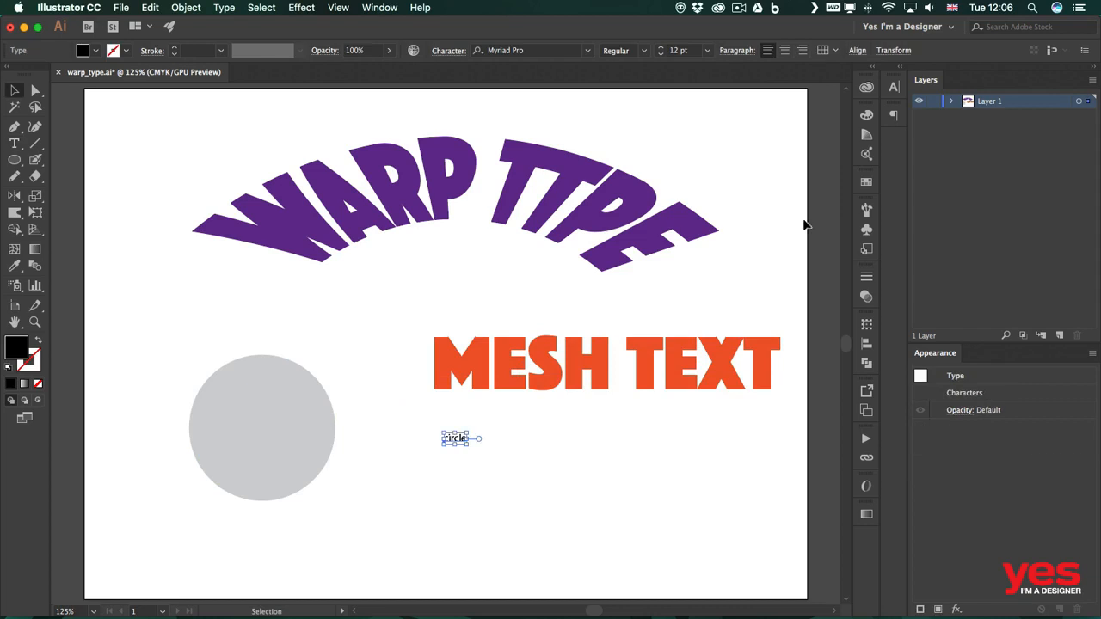
# - Apply the blue character style from My Library to the circle text, then place it slightly enlarged over the grey circle
pyautogui.click(866, 86)
pyautogui.click(719, 211)
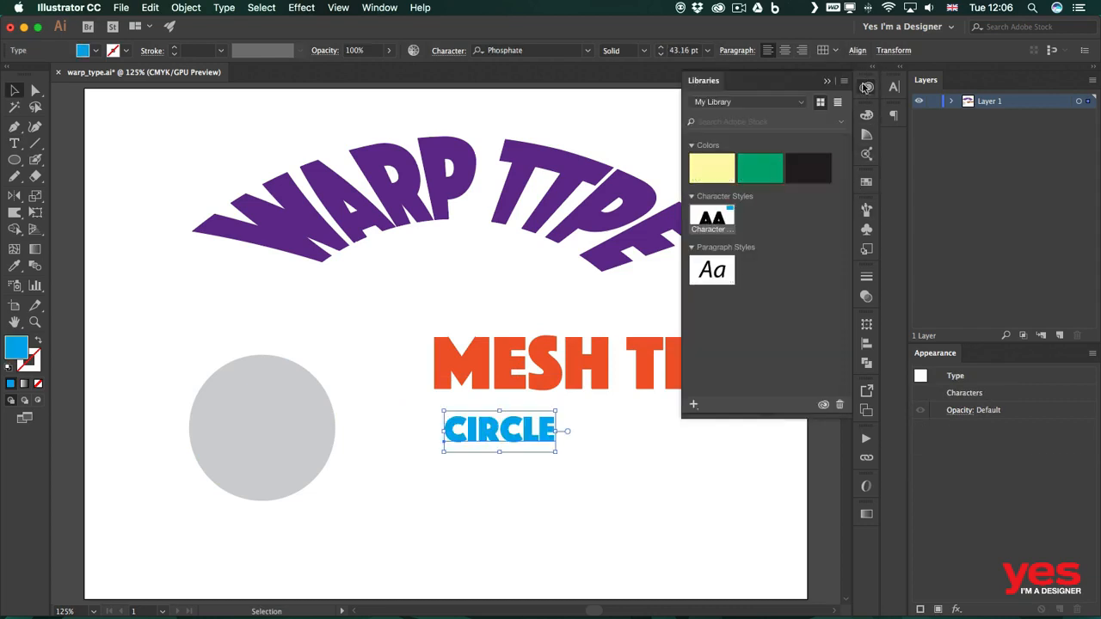
pyautogui.click(614, 444)
pyautogui.moveTo(549, 432); pyautogui.dragTo(327, 414)
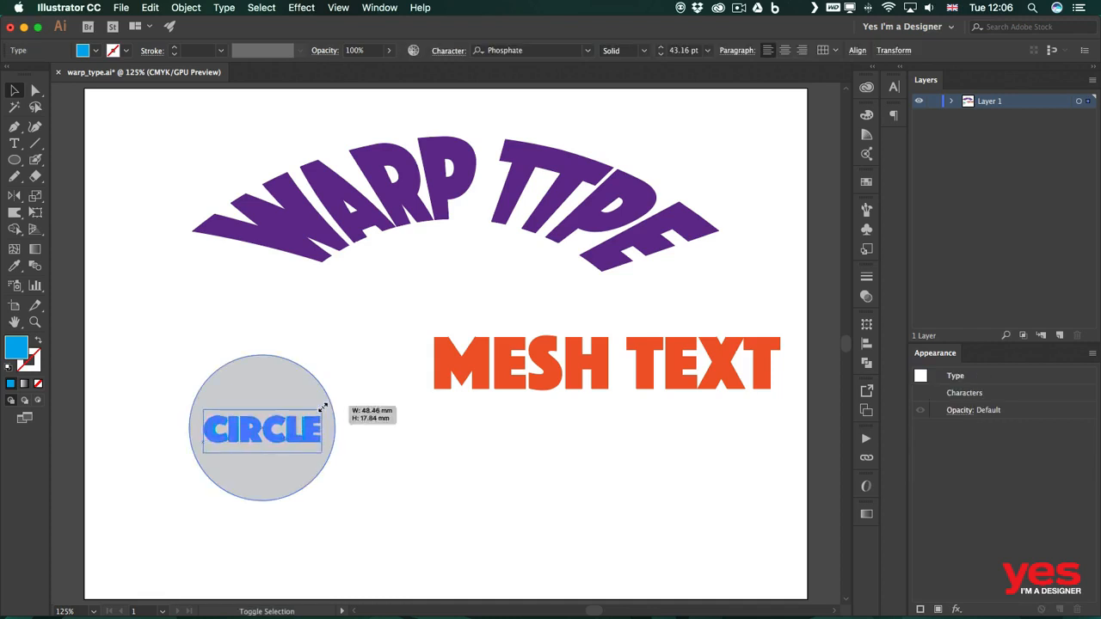
pyautogui.click(361, 327)
# - Bring the grey circle forward in front of the CIRCLE text, review the arrange options, and deselect it
pyautogui.click(305, 371)
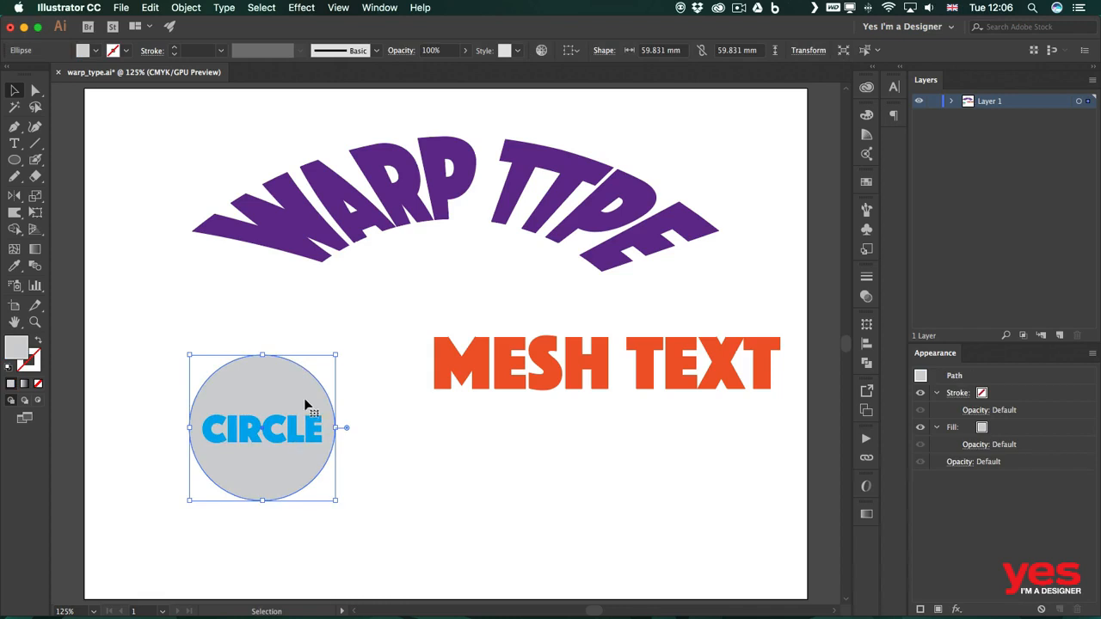
pyautogui.press('a')
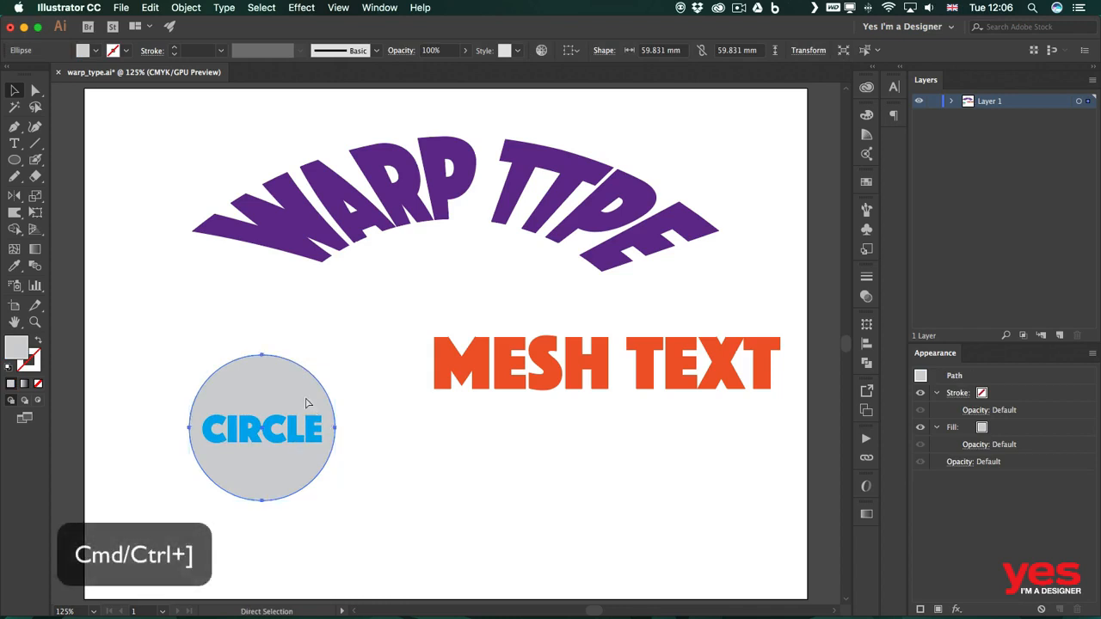
pyautogui.press('super+bracketright')
pyautogui.press('v')
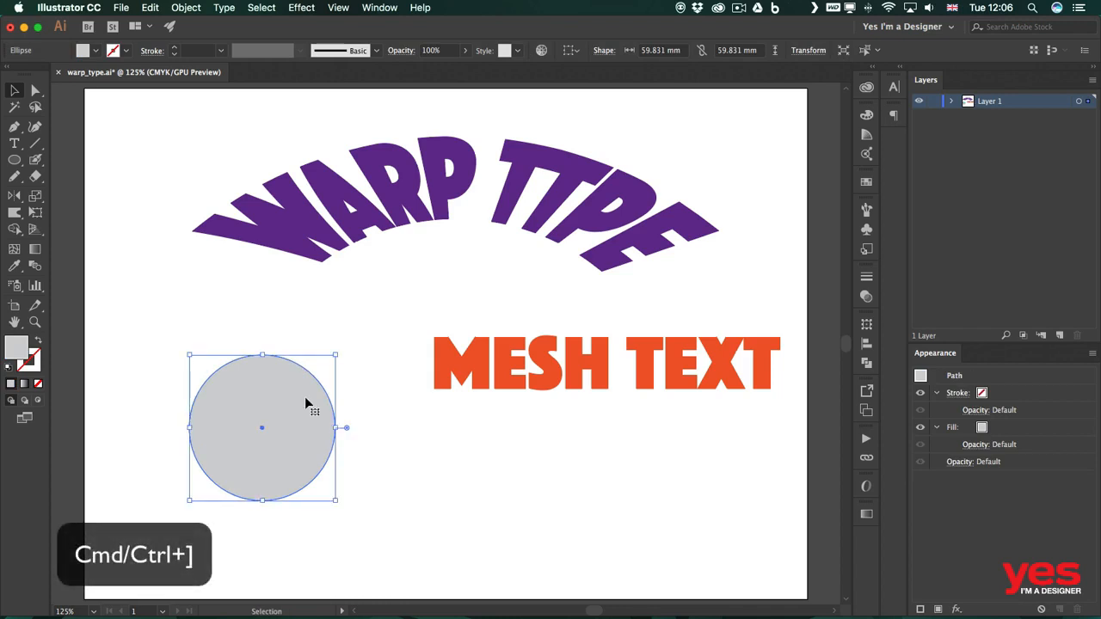
pyautogui.rightClick(305, 402)
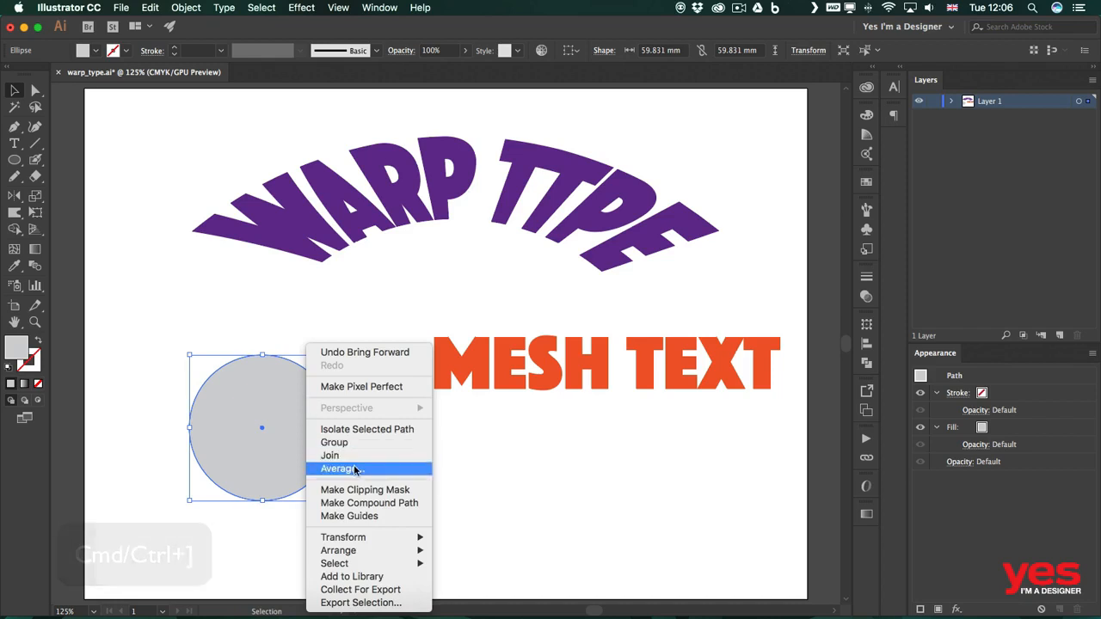
pyautogui.moveTo(375, 551)
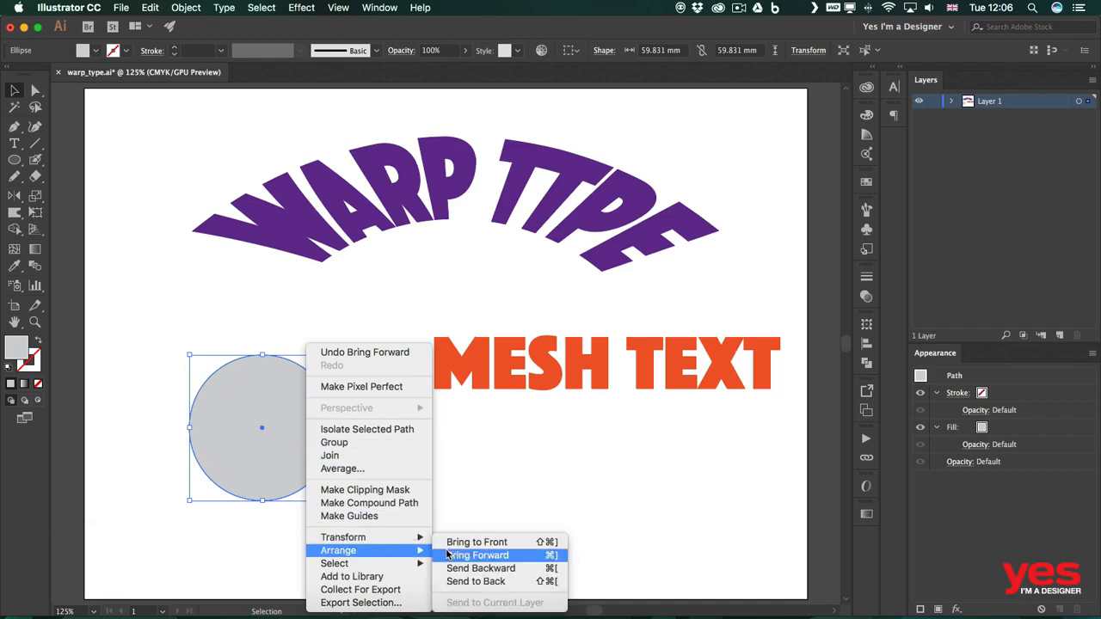
pyautogui.click(529, 468)
pyautogui.click(145, 310)
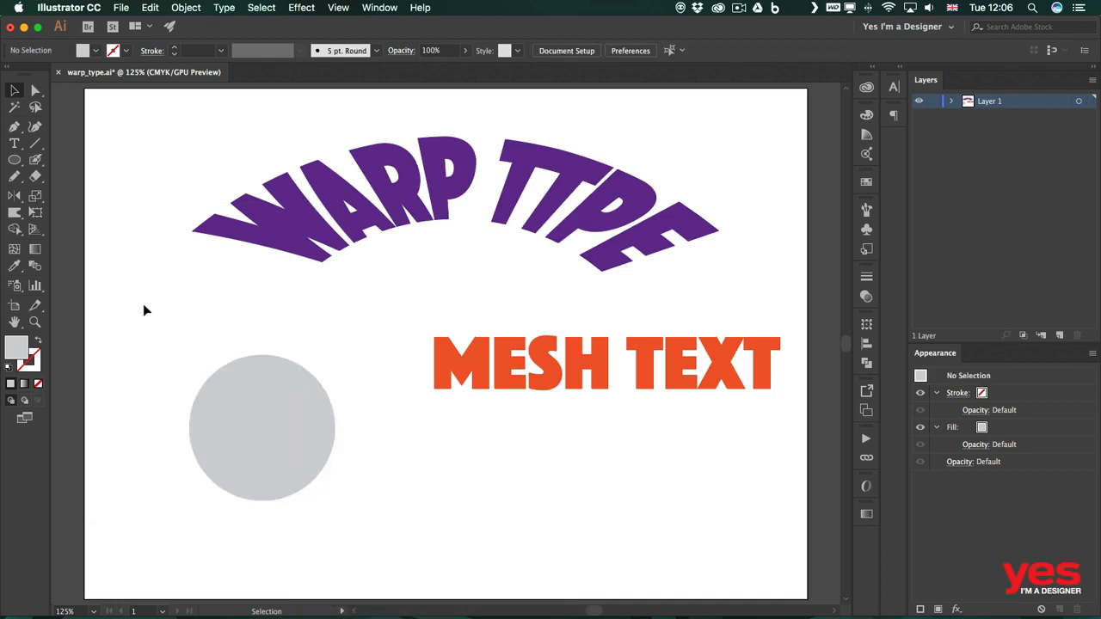
# - Select both the grey circle and the CIRCLE text and make an envelope distort with the top object
pyautogui.moveTo(144, 309); pyautogui.dragTo(320, 531)
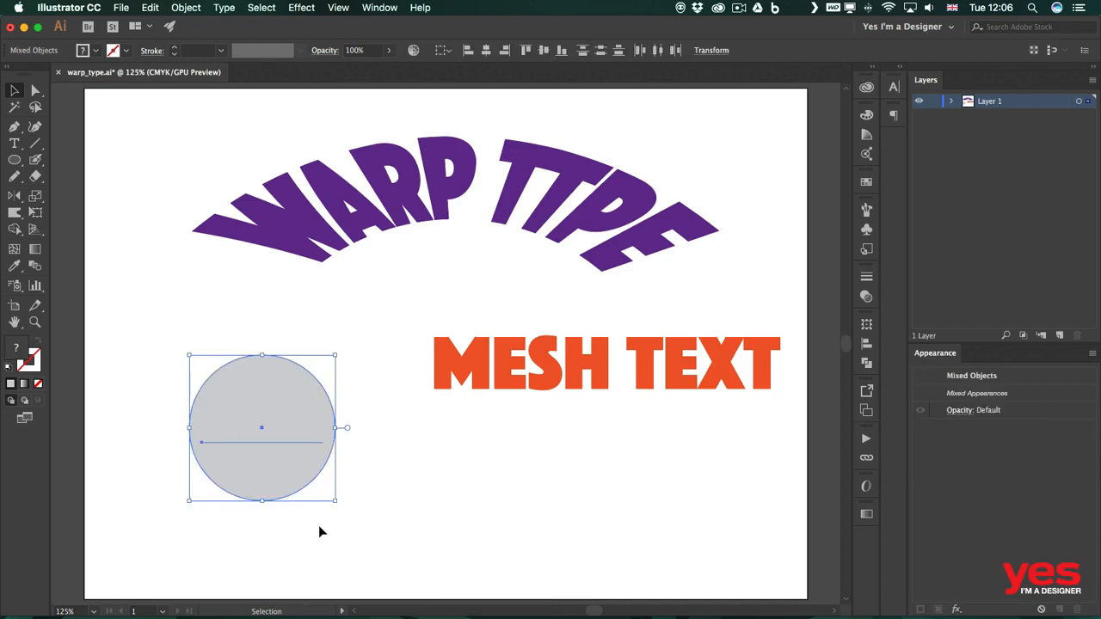
pyautogui.click(181, 9)
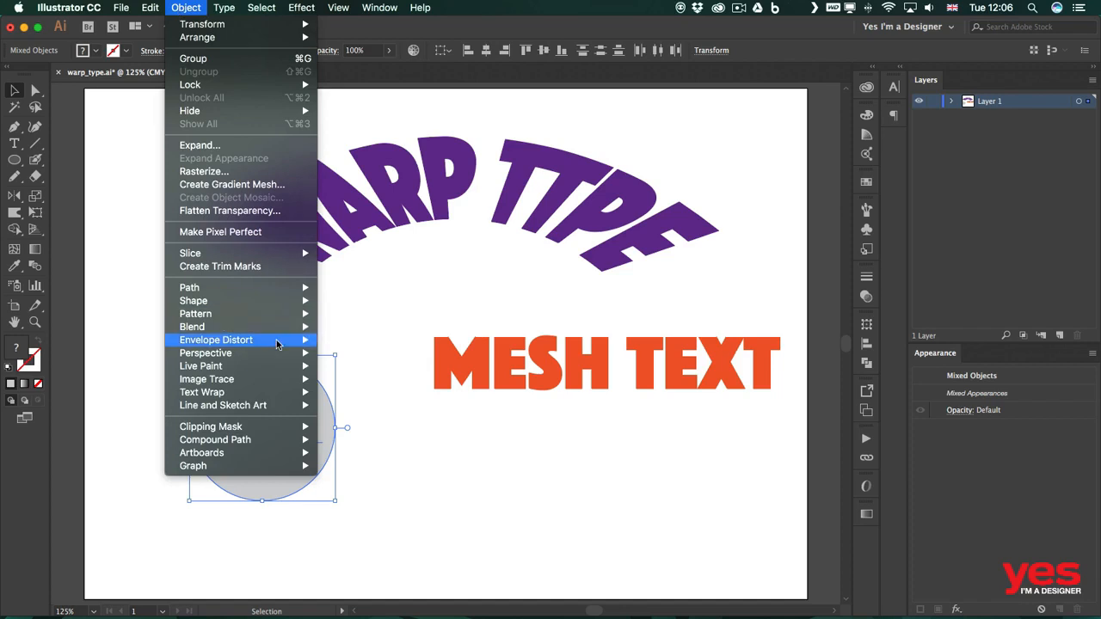
pyautogui.moveTo(270, 343)
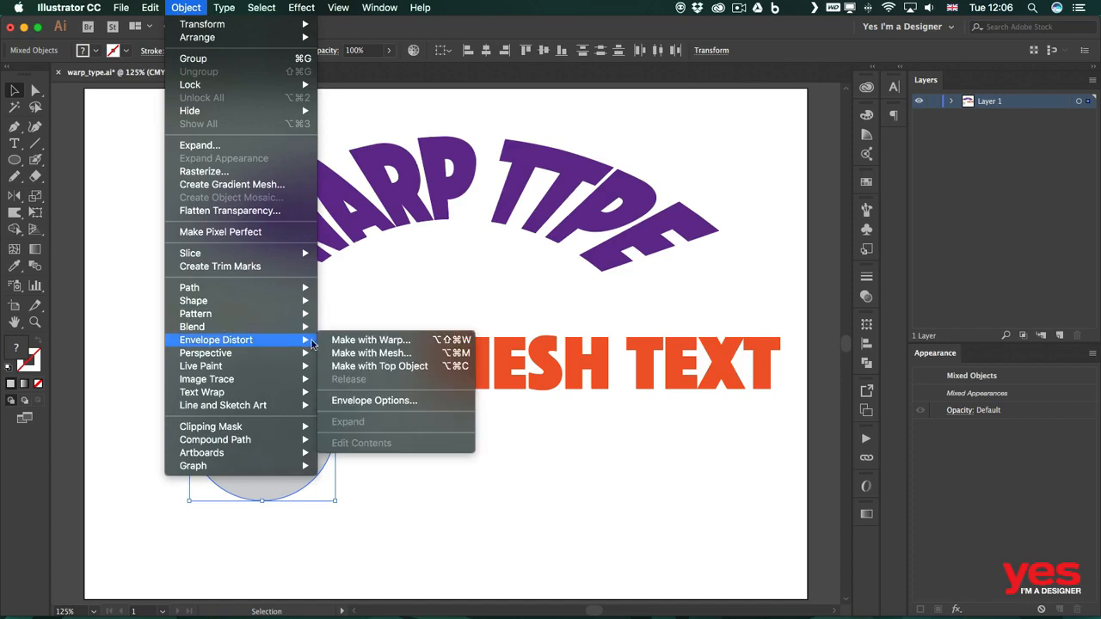
pyautogui.click(434, 367)
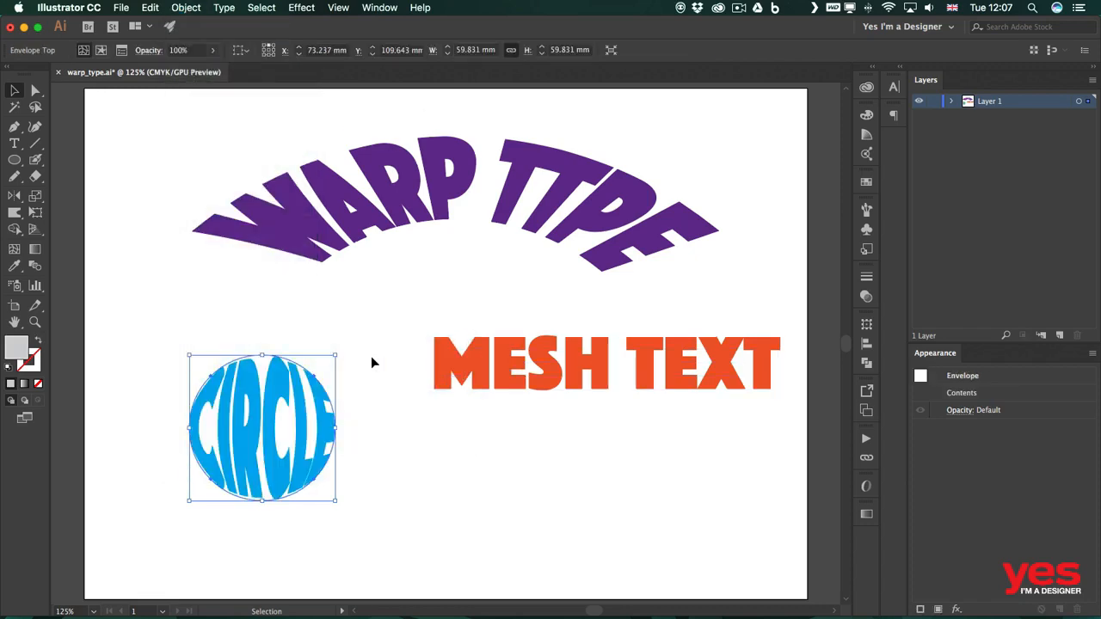
# - Move the CIRCLE envelope up slightly and shift MESH TEXT left and up, closer to it
pyautogui.click(336, 328)
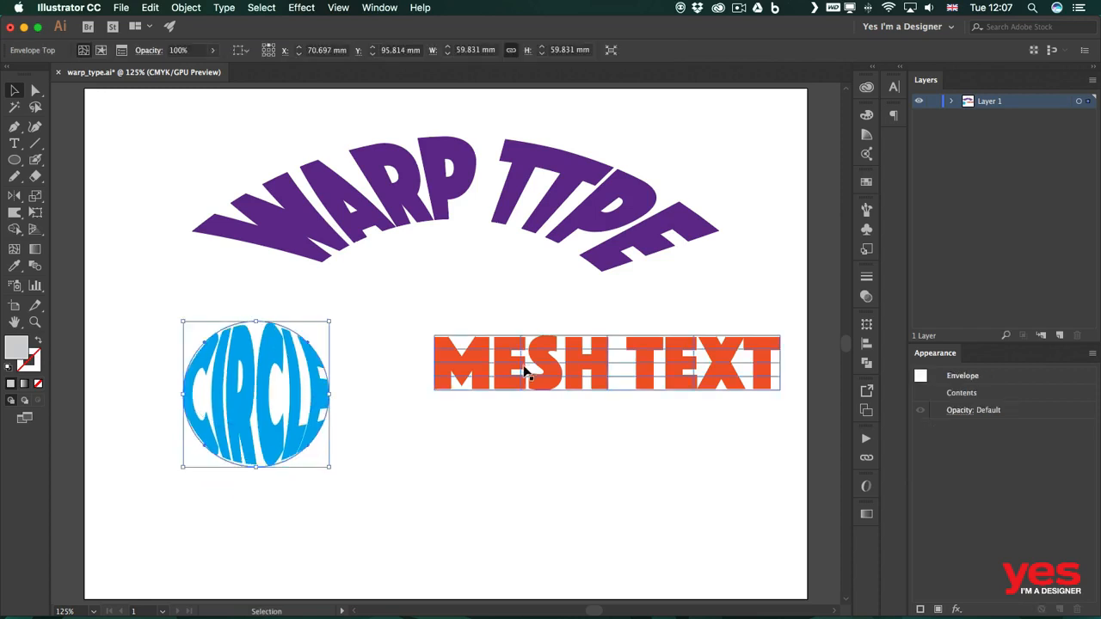
pyautogui.moveTo(524, 374); pyautogui.dragTo(452, 344)
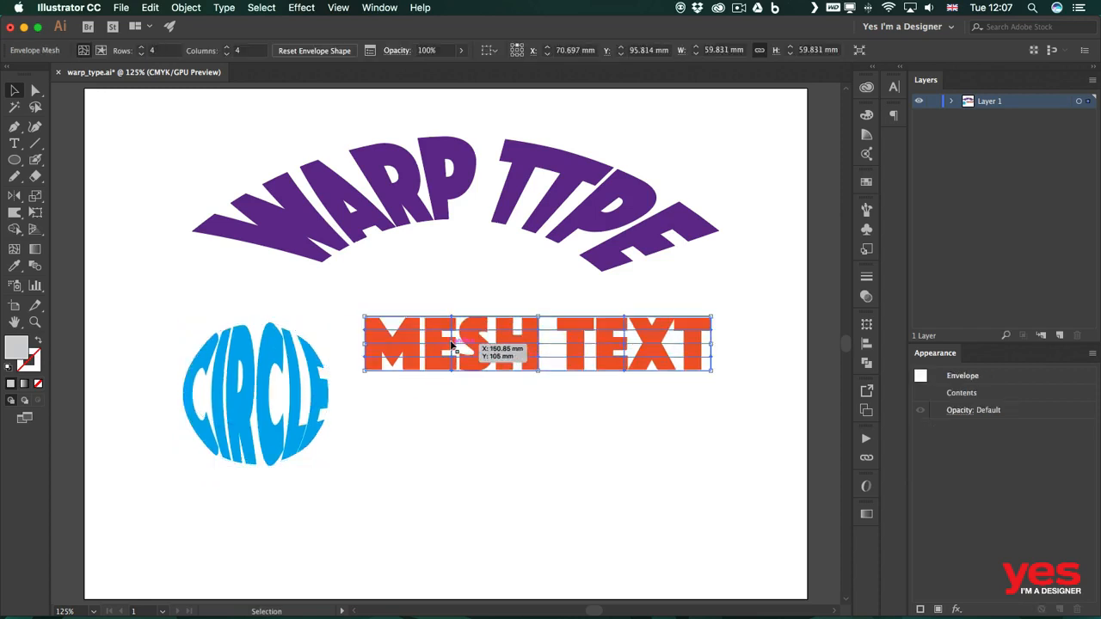
# - Switch the CIRCLE envelope to content editing
pyautogui.click(267, 389)
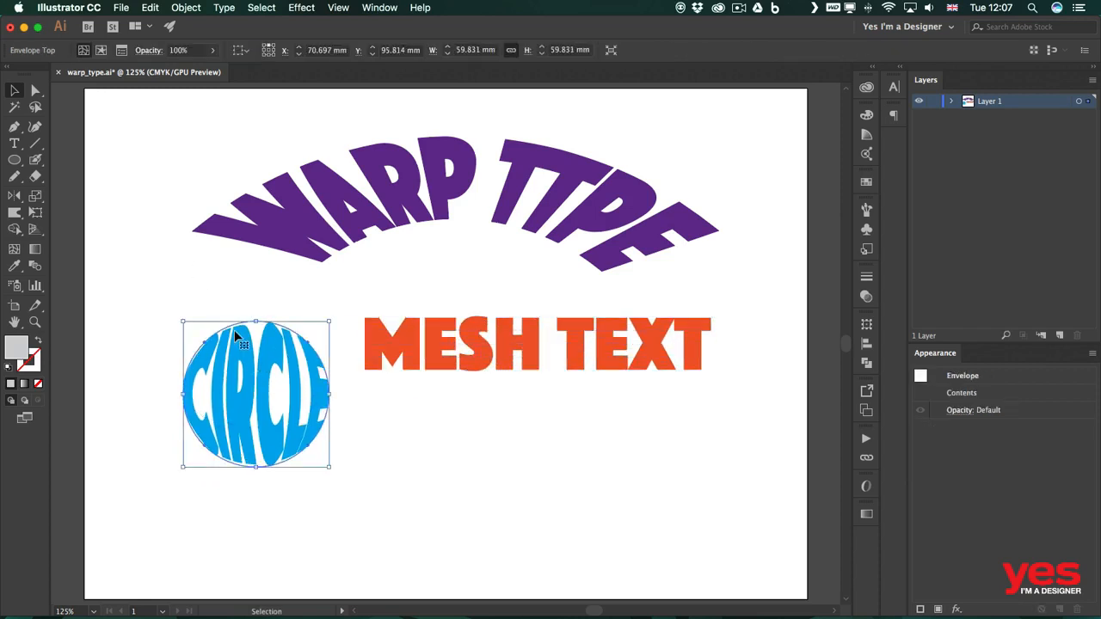
pyautogui.click(101, 49)
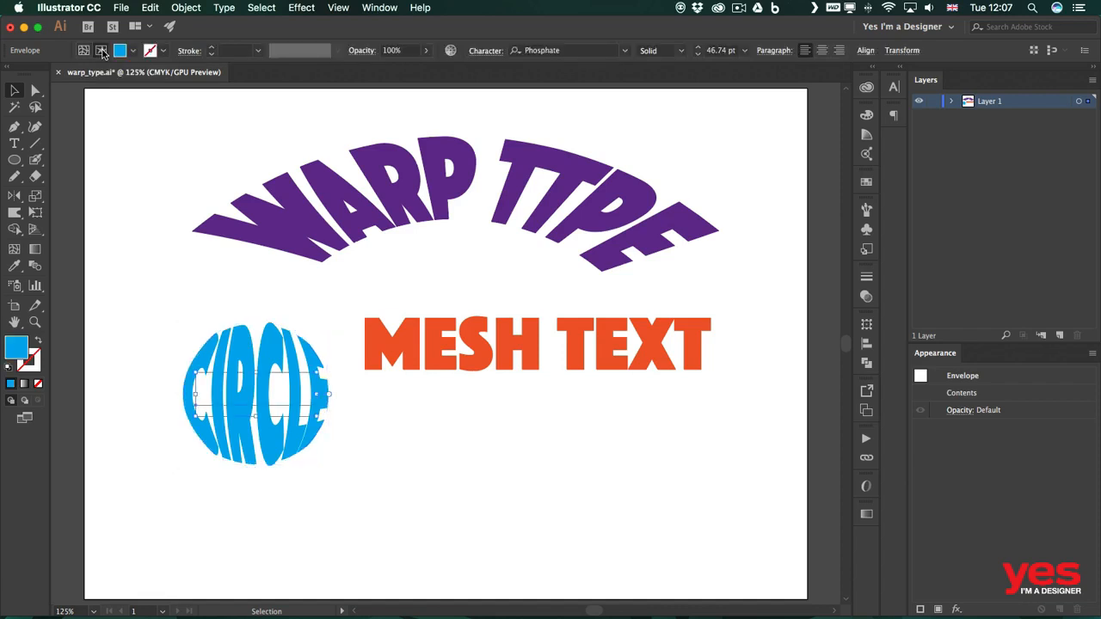